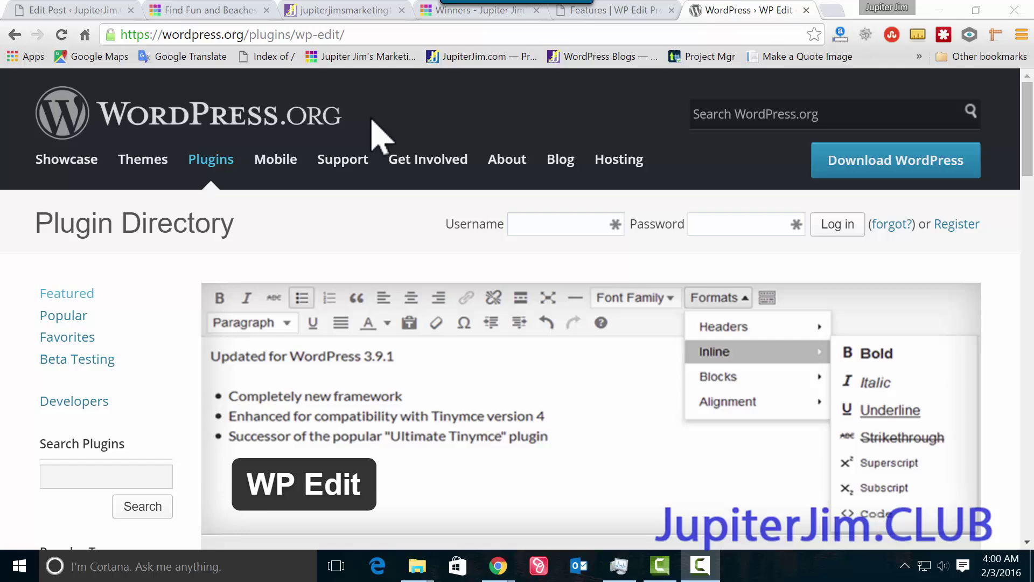
On the WP Edit plugin page, highlight the WP Edit logo and the required WordPress version.
{"action": "scroll", "coordinate": [427, 243], "scroll_direction": "down", "scroll_amount": 3}
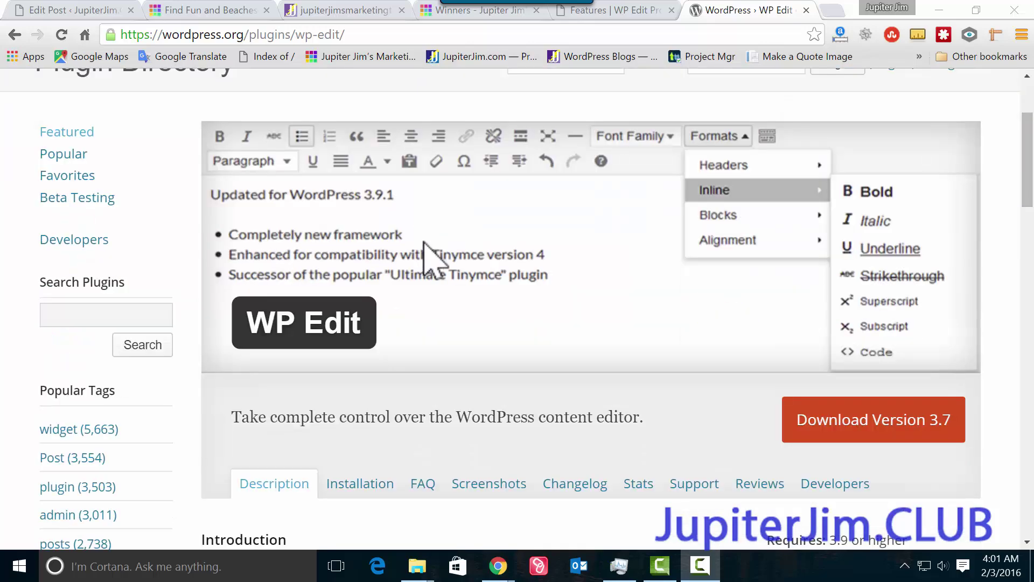
{"action": "mouse_move", "coordinate": [318, 285]}
{"action": "left_mouse_down"}
{"action": "mouse_move", "coordinate": [215, 310]}
{"action": "mouse_move", "coordinate": [258, 366]}
{"action": "mouse_move", "coordinate": [393, 285]}
{"action": "mouse_move", "coordinate": [289, 287]}
{"action": "left_mouse_up"}
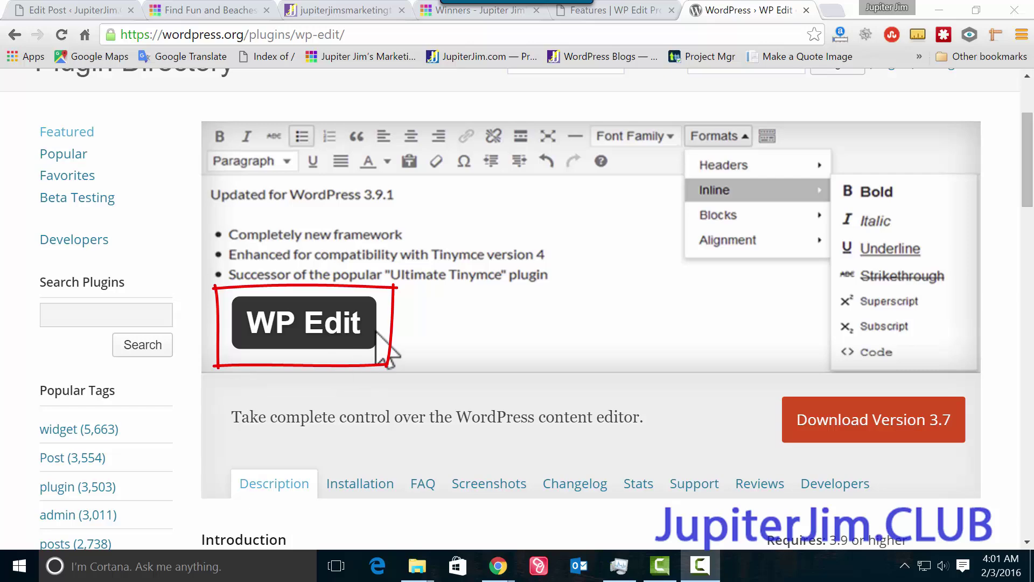
{"action": "scroll", "coordinate": [785, 402], "scroll_direction": "down", "scroll_amount": 5}
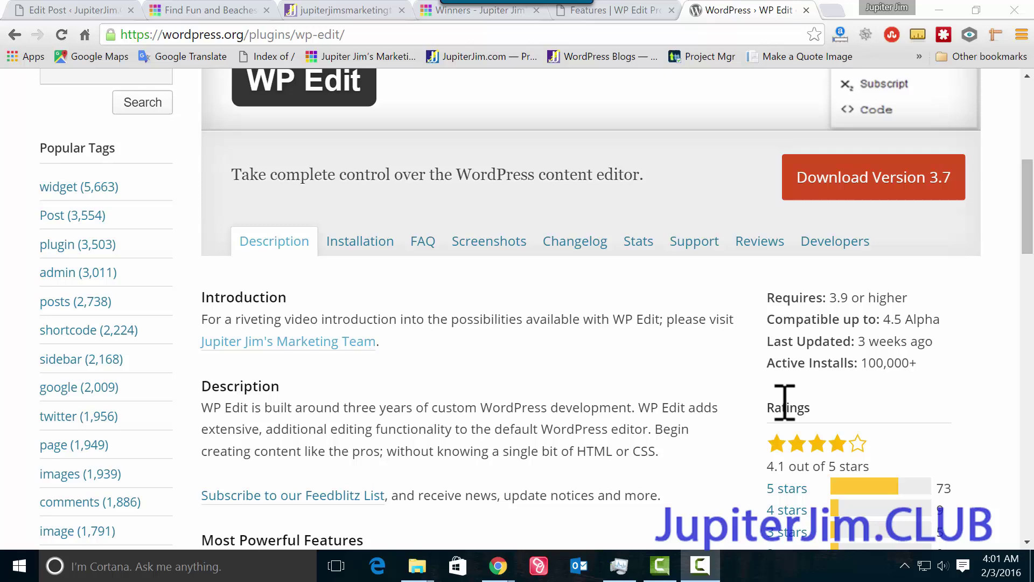
{"action": "left_click_drag", "start_coordinate": [834, 298], "coordinate": [917, 298]}
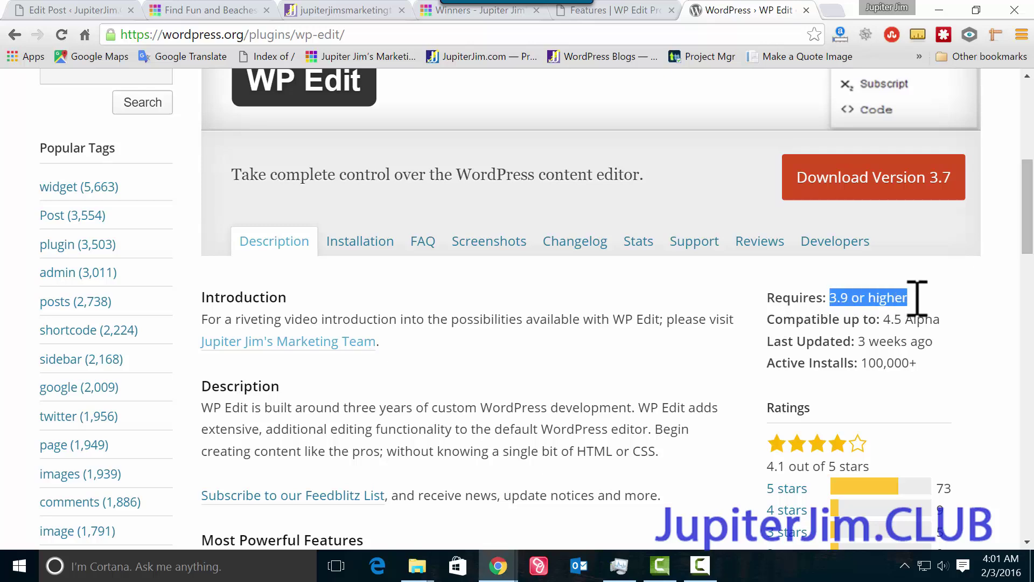
{"action": "scroll", "coordinate": [917, 298], "scroll_direction": "up", "scroll_amount": 5}
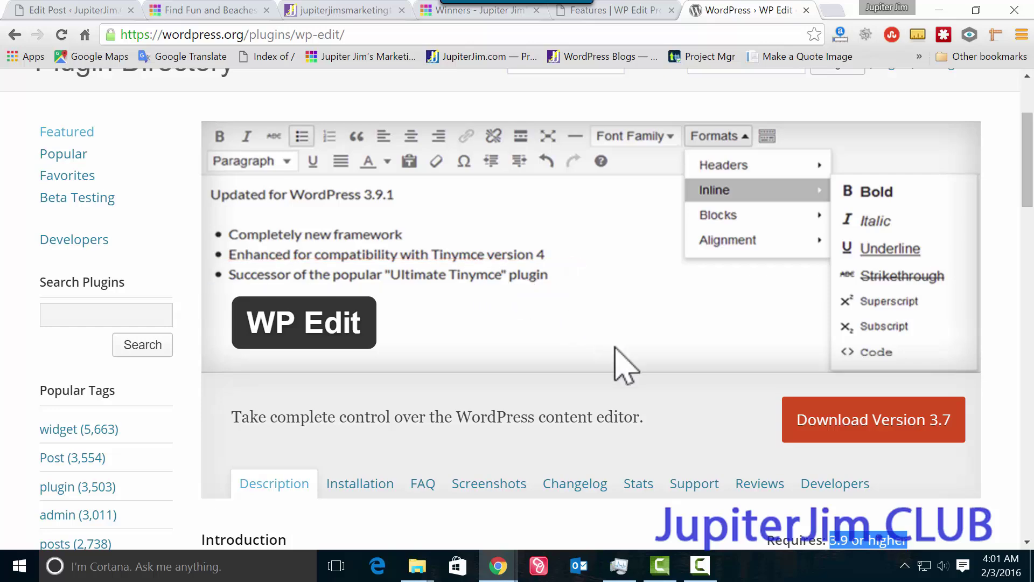
Highlight the plugin details text and its last-updated date of 3 weeks ago.
{"action": "scroll", "coordinate": [620, 355], "scroll_direction": "down", "scroll_amount": 4}
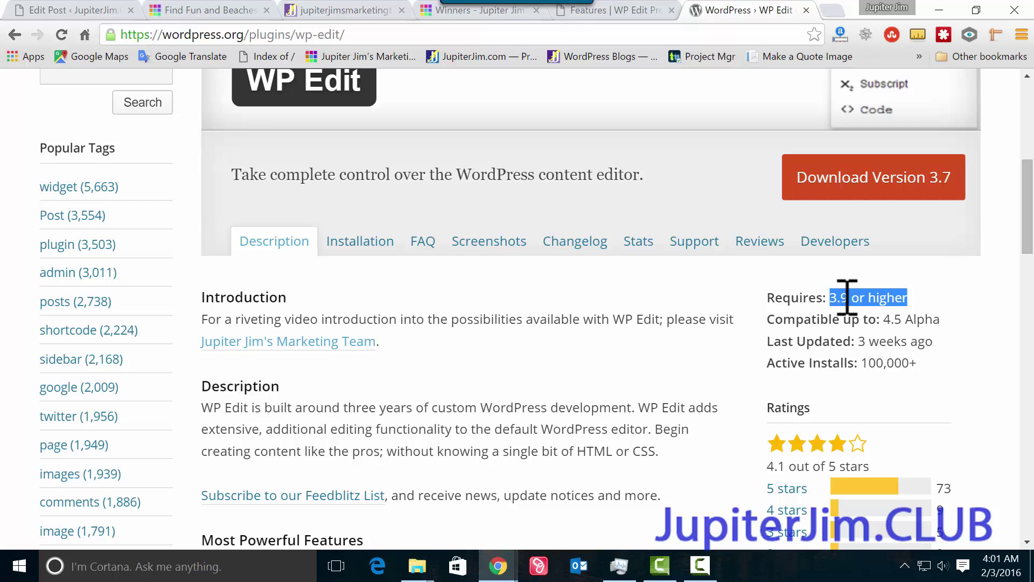
{"action": "scroll", "coordinate": [847, 298], "scroll_direction": "up", "scroll_amount": 2}
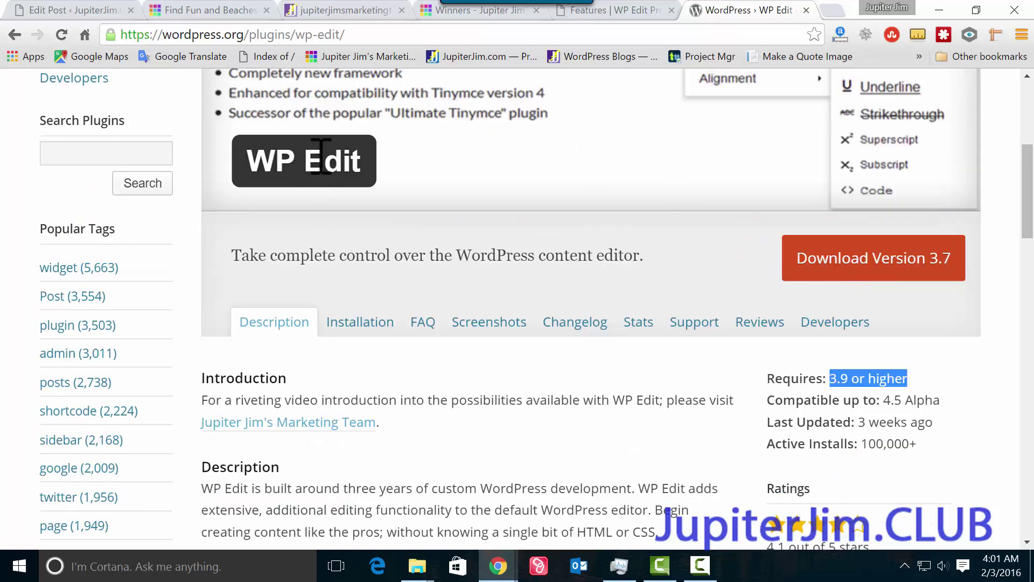
{"action": "scroll", "coordinate": [609, 349], "scroll_direction": "down", "scroll_amount": 3}
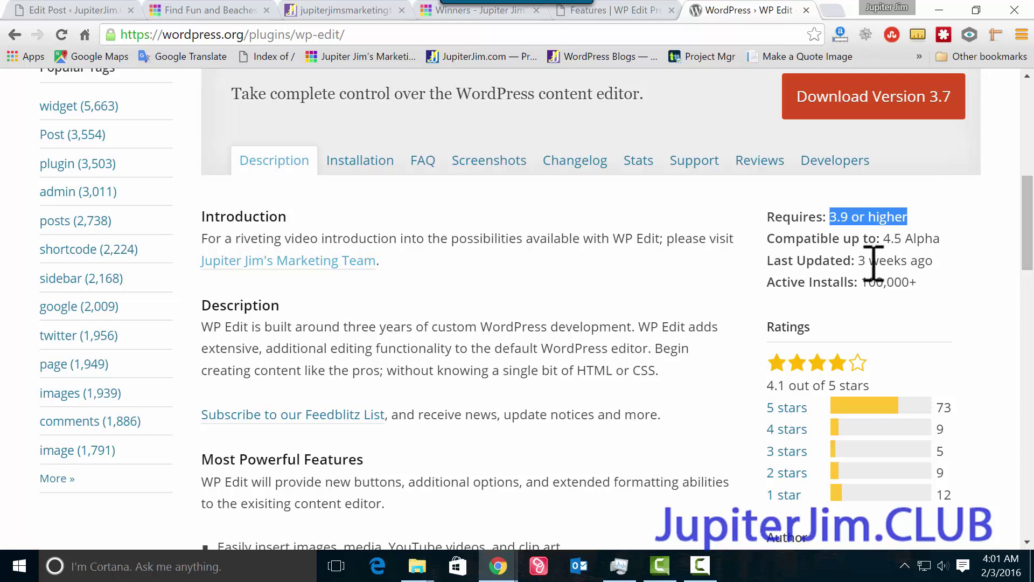
{"action": "left_click_drag", "start_coordinate": [858, 261], "coordinate": [1015, 265]}
{"action": "left_click", "coordinate": [847, 282]}
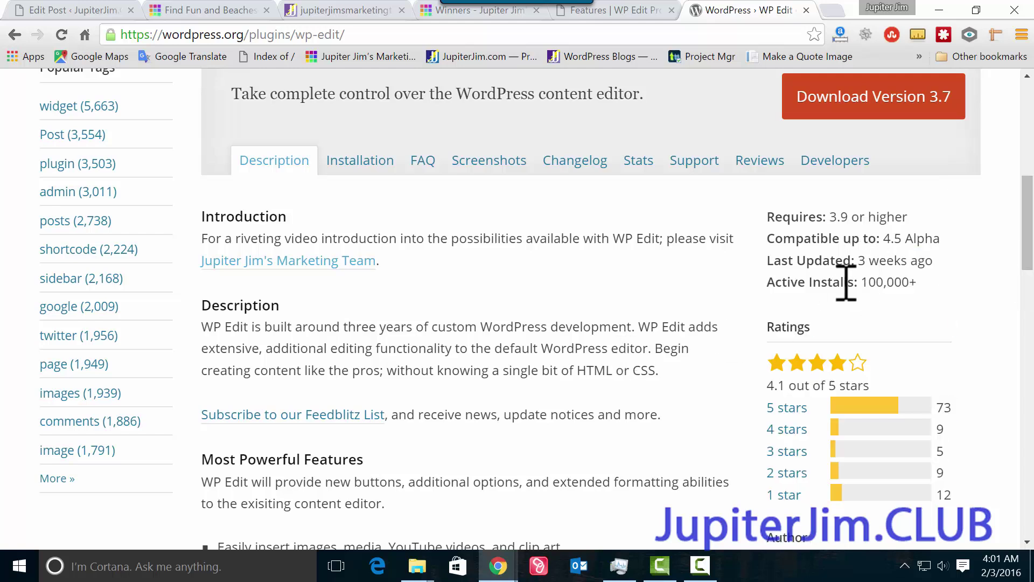
{"action": "left_click_drag", "start_coordinate": [864, 277], "coordinate": [922, 277]}
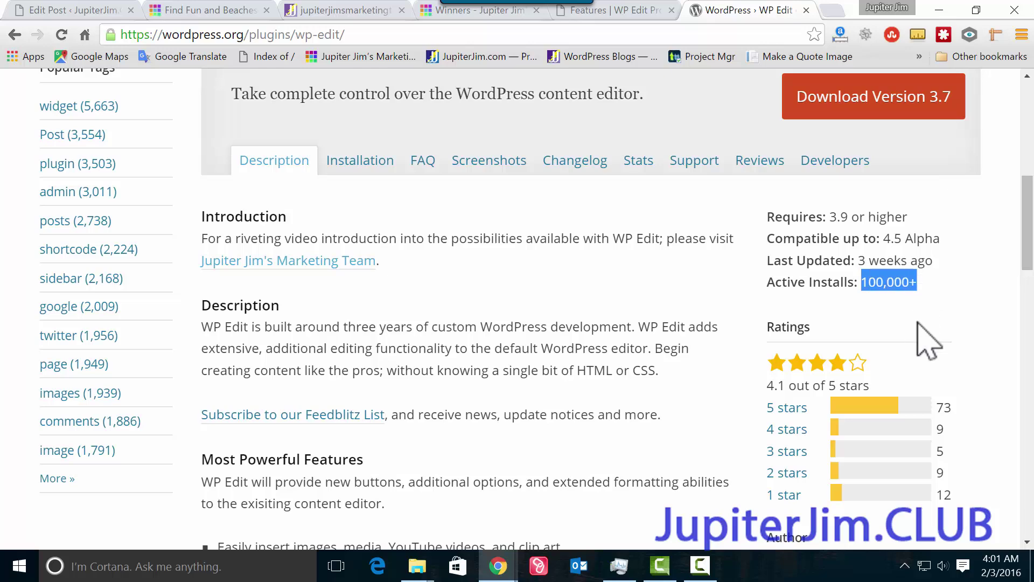
{"action": "scroll", "coordinate": [924, 337], "scroll_direction": "down", "scroll_amount": 1}
{"action": "scroll", "coordinate": [930, 339], "scroll_direction": "down", "scroll_amount": 1}
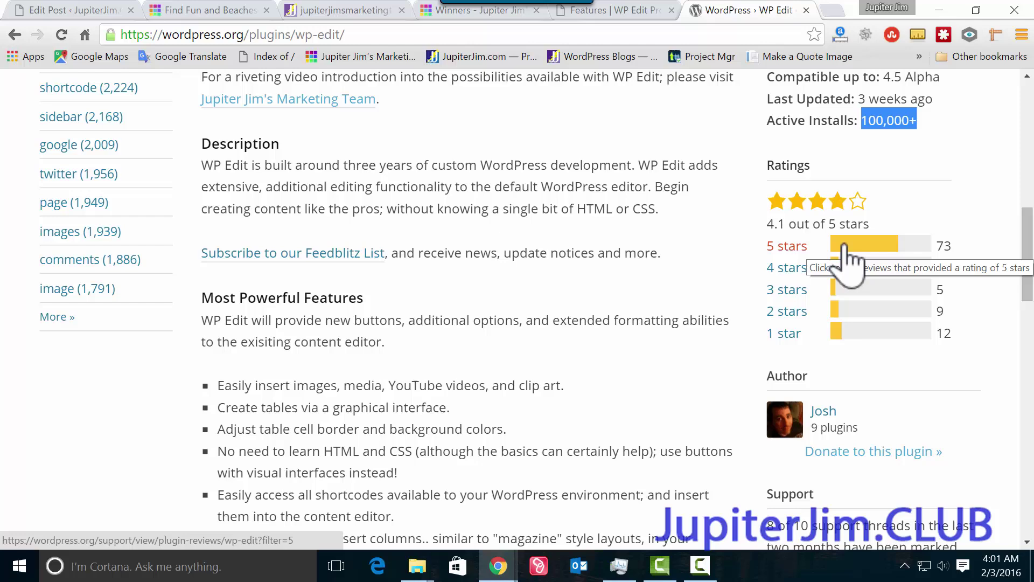
{"action": "scroll", "coordinate": [785, 300], "scroll_direction": "down", "scroll_amount": 2}
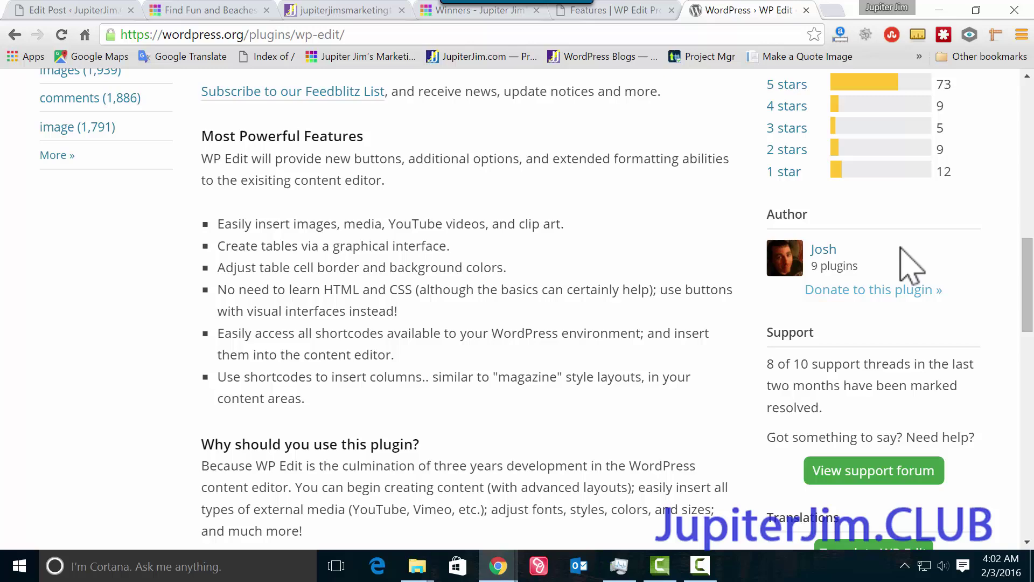
{"action": "scroll", "coordinate": [911, 264], "scroll_direction": "up", "scroll_amount": 5}
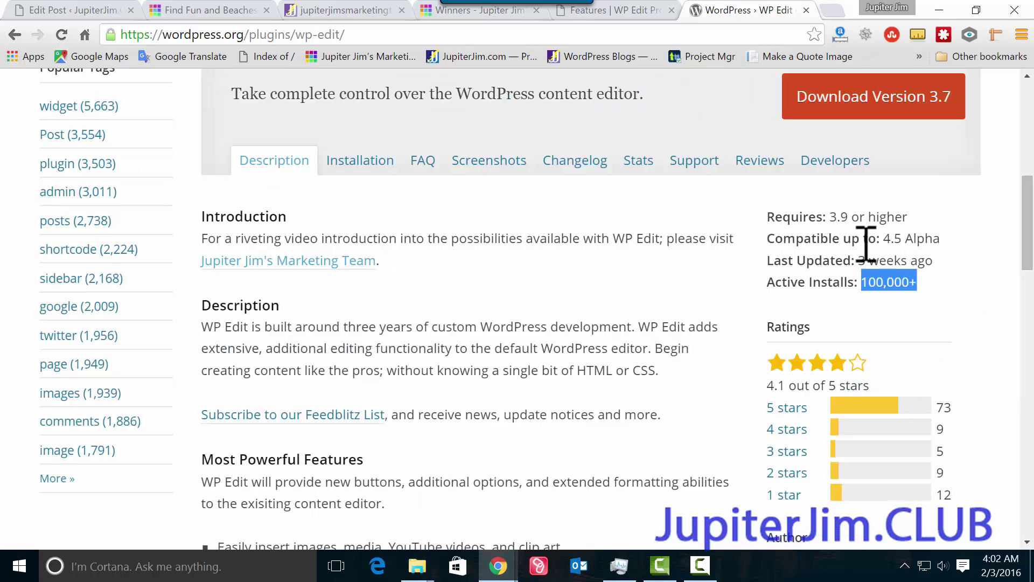
{"action": "left_click_drag", "start_coordinate": [860, 261], "coordinate": [933, 261]}
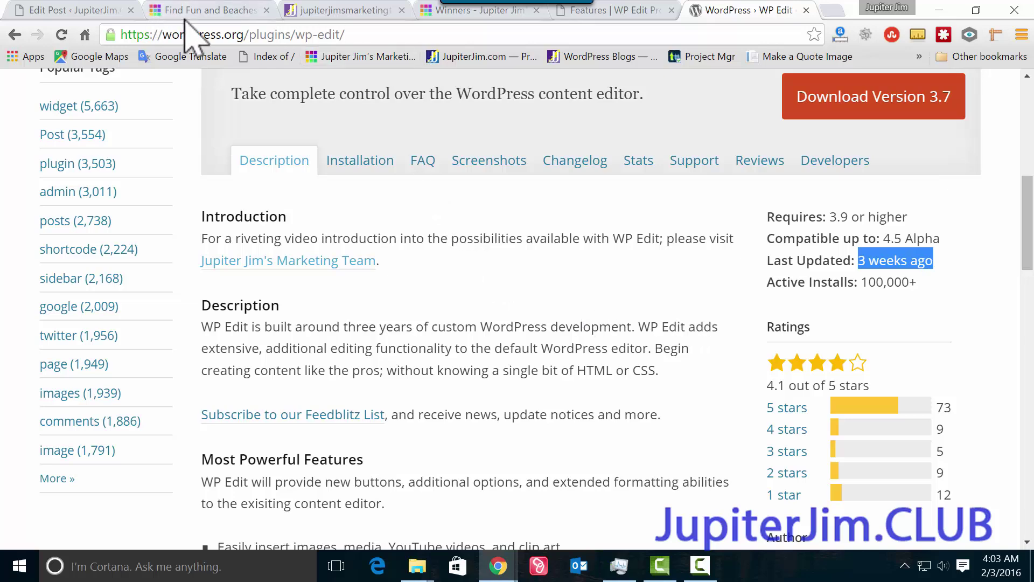
On the beaches post, highlight the JupiterJim.CLUB title, 'Demonstration' and the first Lorem ipsum paragraph.
{"action": "left_click", "coordinate": [213, 13]}
{"action": "left_click_drag", "start_coordinate": [398, 141], "coordinate": [620, 130]}
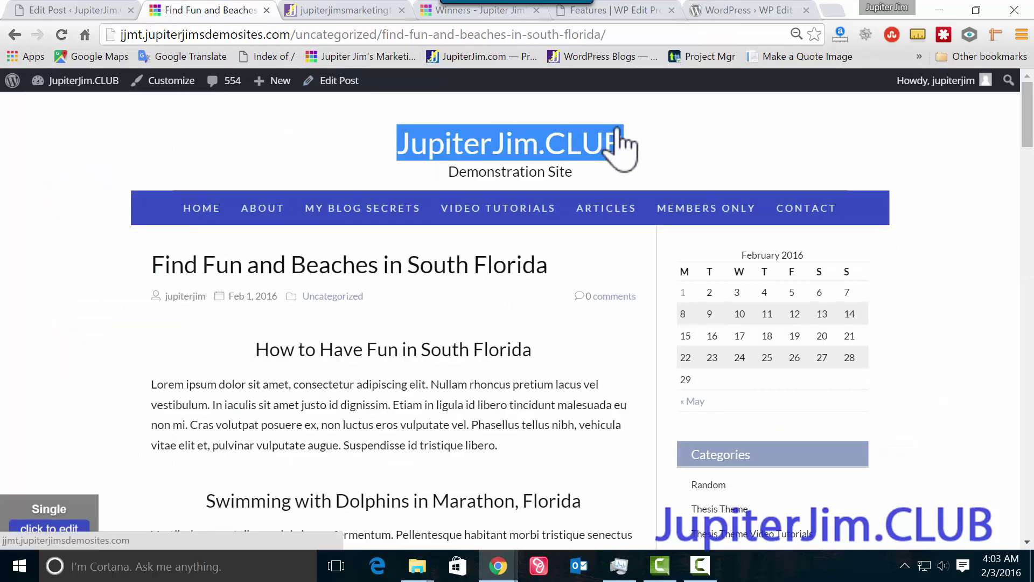
{"action": "double_click", "coordinate": [487, 173]}
{"action": "scroll", "coordinate": [423, 286], "scroll_direction": "down", "scroll_amount": 1}
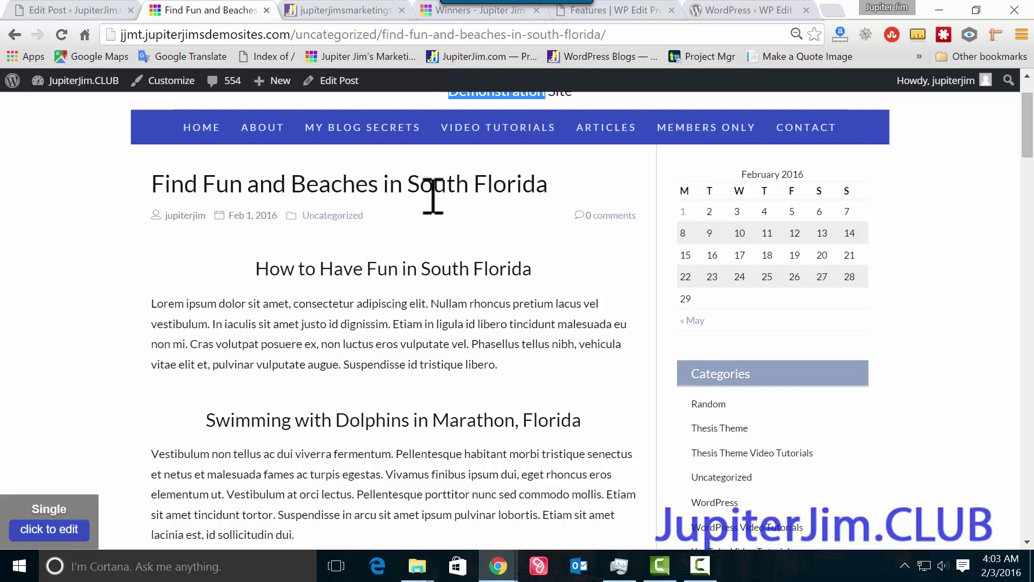
{"action": "scroll", "coordinate": [431, 216], "scroll_direction": "down", "scroll_amount": 2}
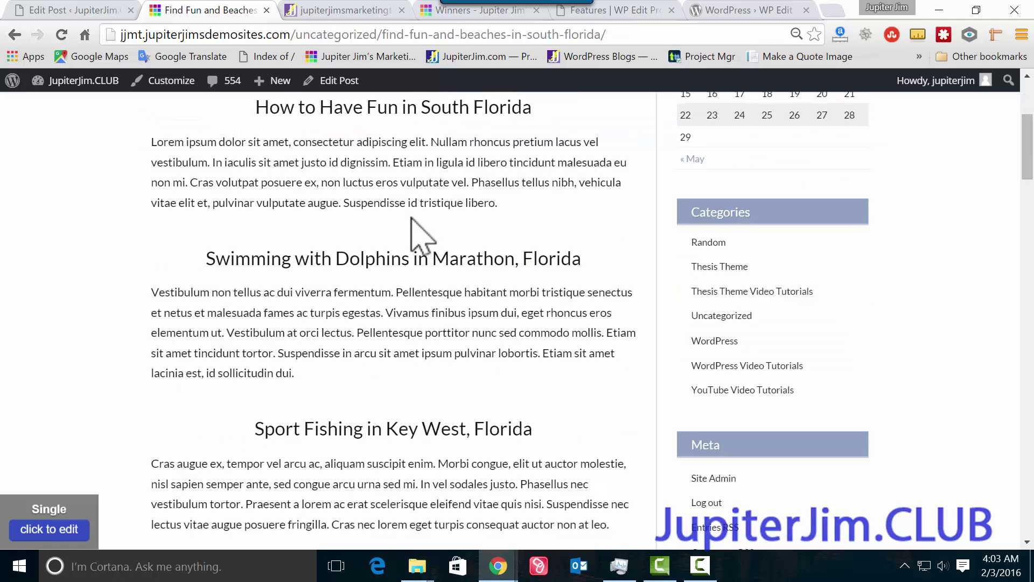
{"action": "triple_click", "coordinate": [351, 157]}
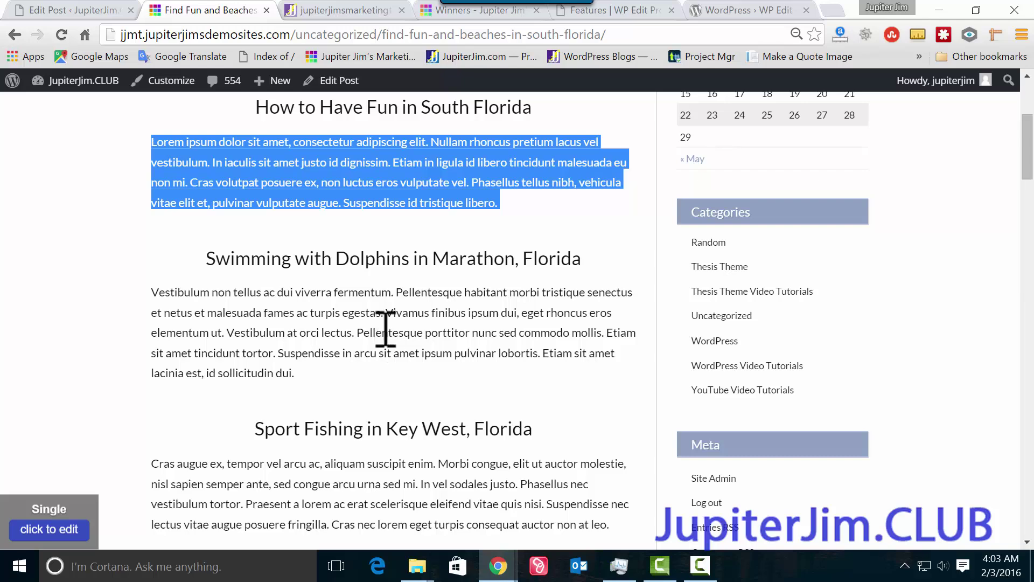
Switch to the post editor and highlight the 'How to Have Fun in South Florida' heading.
{"action": "left_click", "coordinate": [75, 11]}
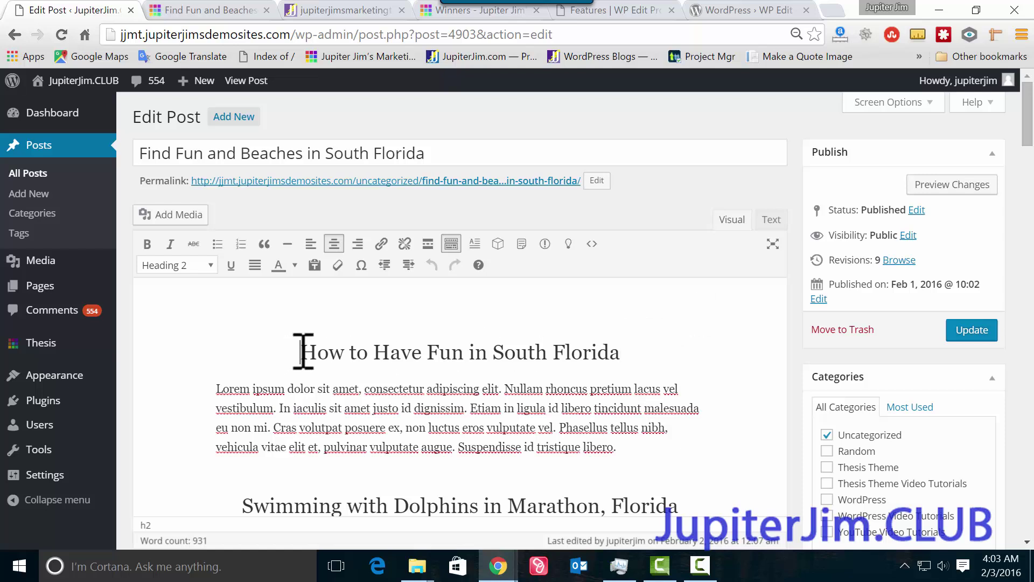
{"action": "left_click_drag", "start_coordinate": [300, 350], "coordinate": [624, 338]}
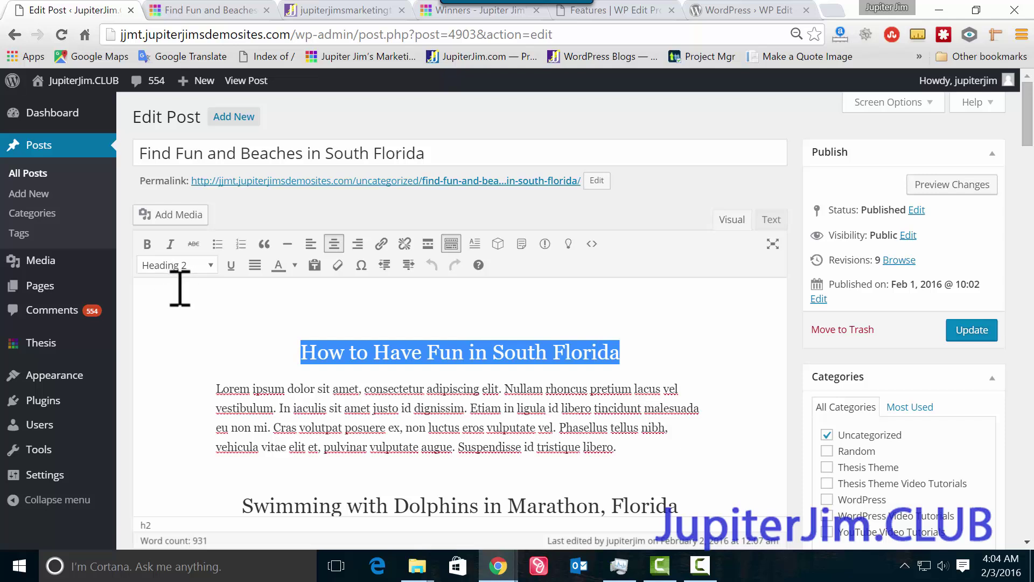
{"action": "left_click", "coordinate": [478, 319]}
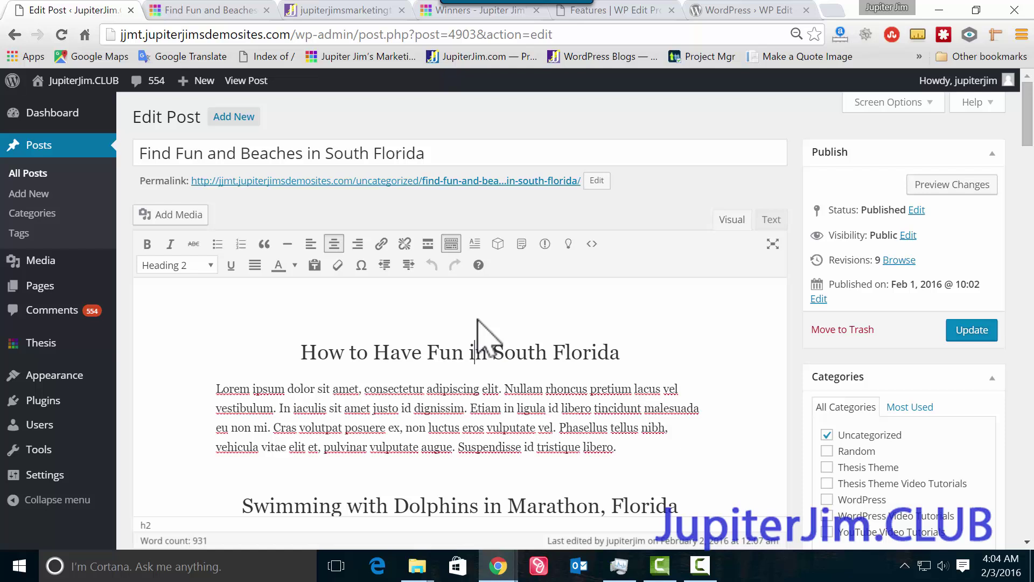
{"action": "triple_click", "coordinate": [453, 421]}
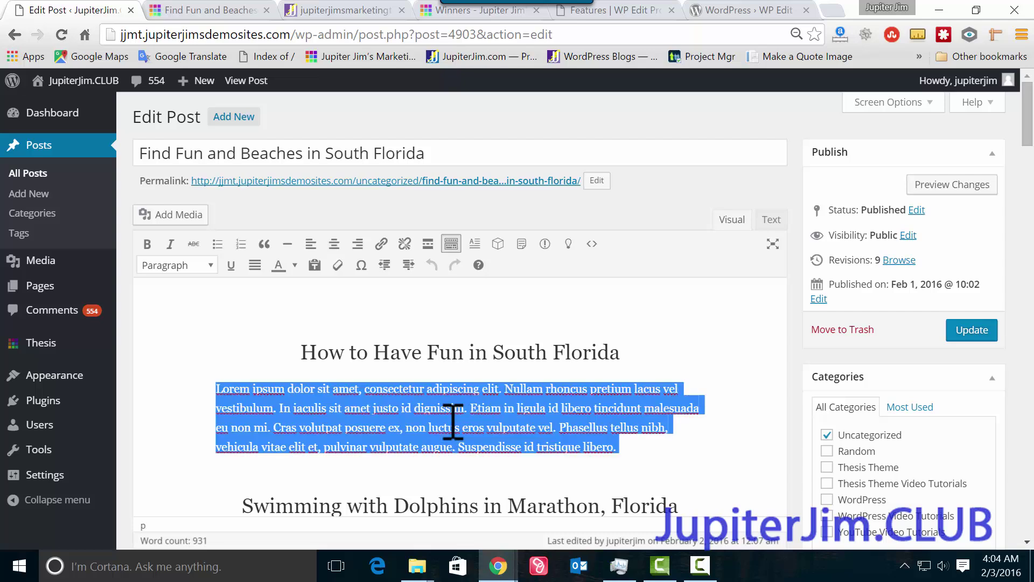
{"action": "left_click", "coordinate": [208, 272]}
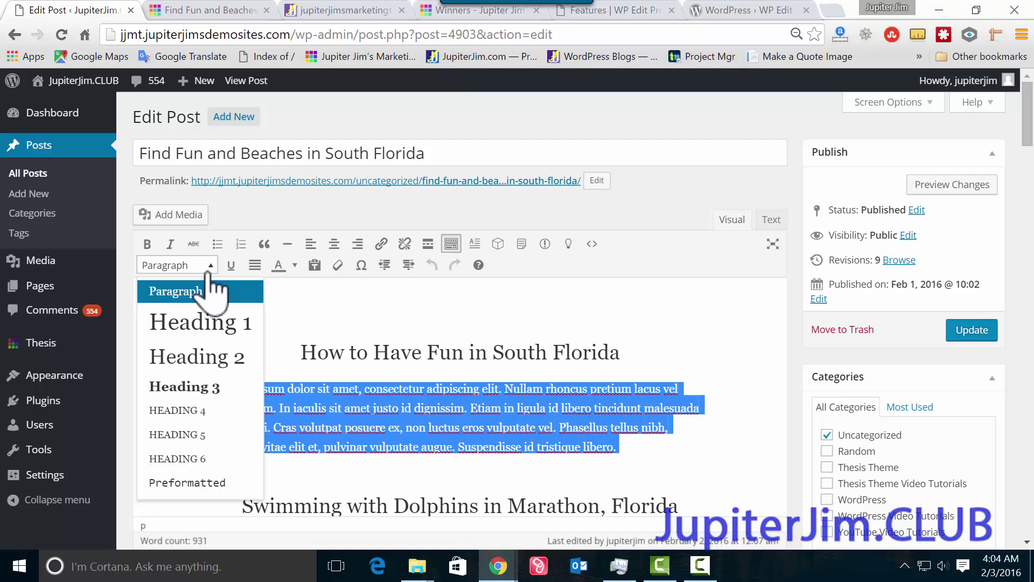
{"action": "left_click", "coordinate": [221, 358]}
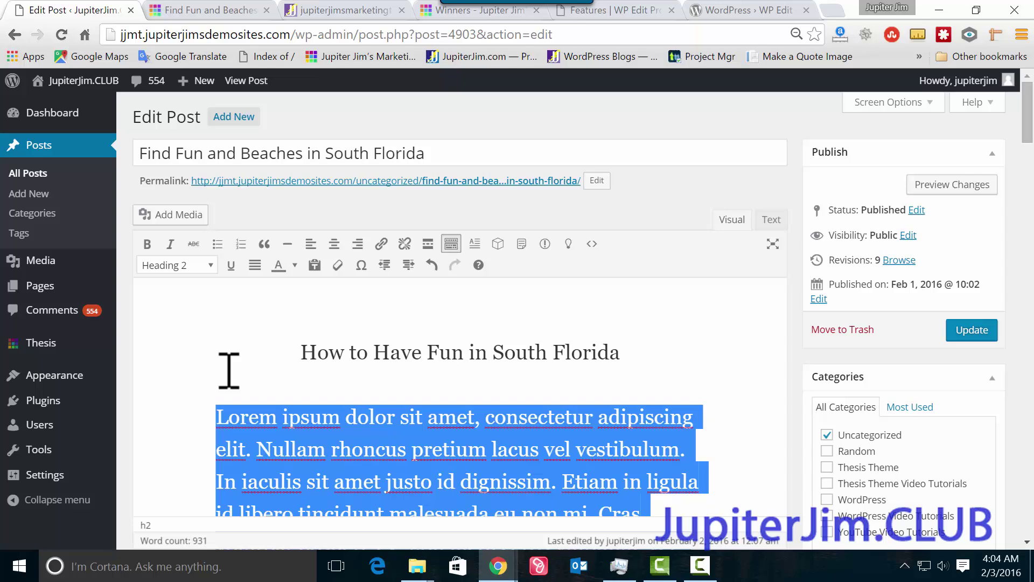
{"action": "left_click", "coordinate": [207, 266]}
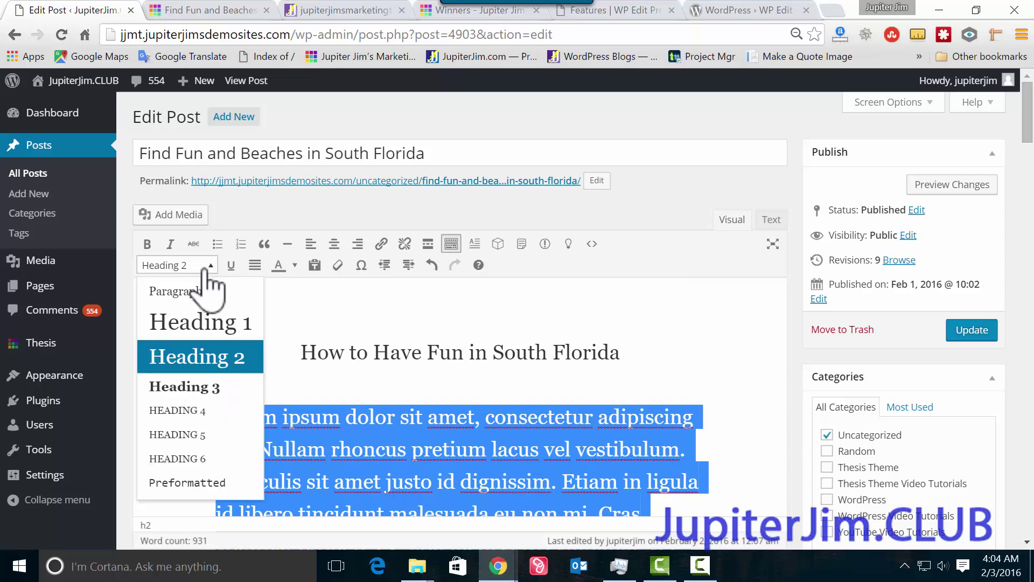
{"action": "left_click", "coordinate": [206, 292]}
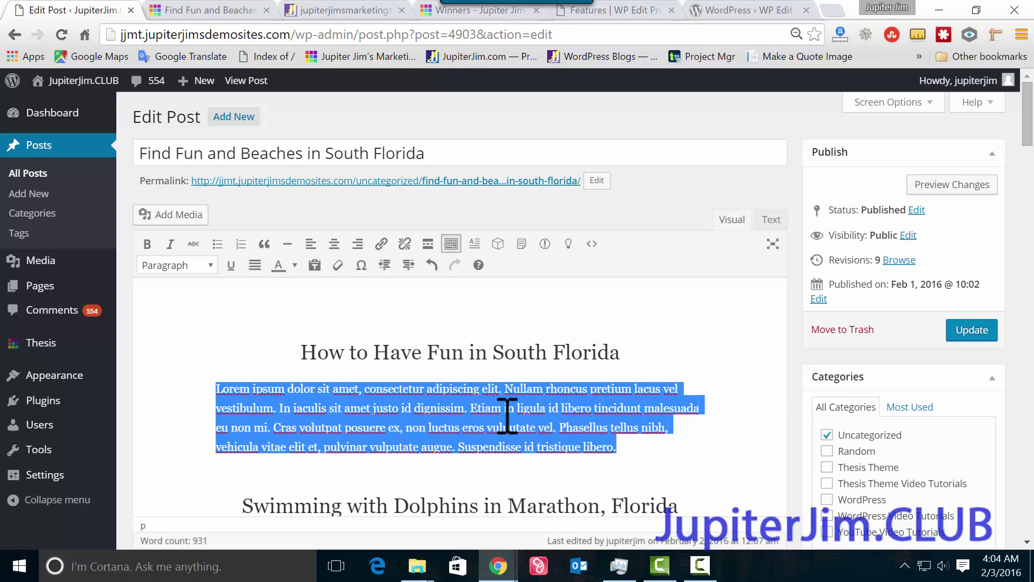
{"action": "left_click", "coordinate": [635, 299]}
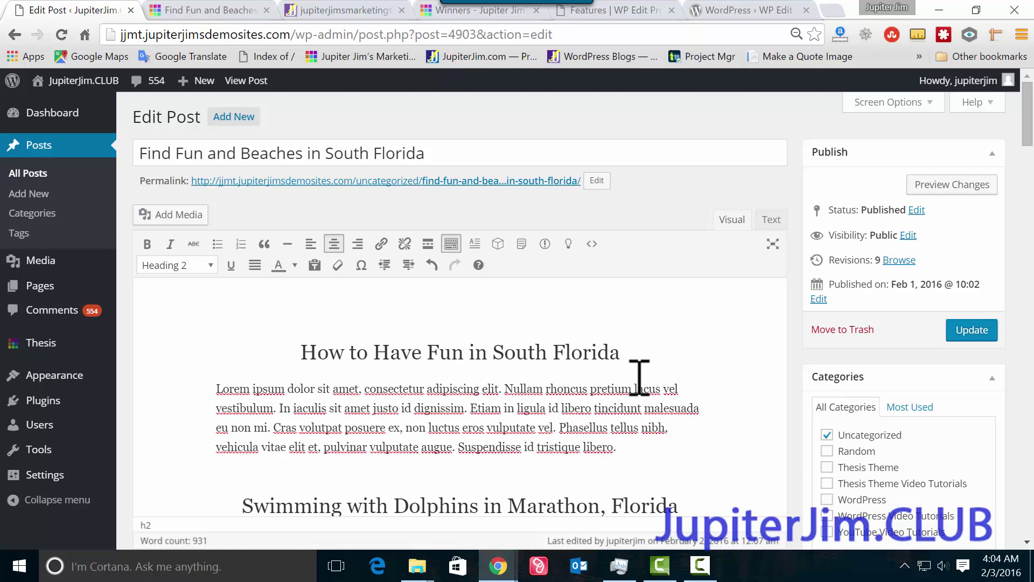
{"action": "left_click_drag", "start_coordinate": [345, 351], "coordinate": [599, 340]}
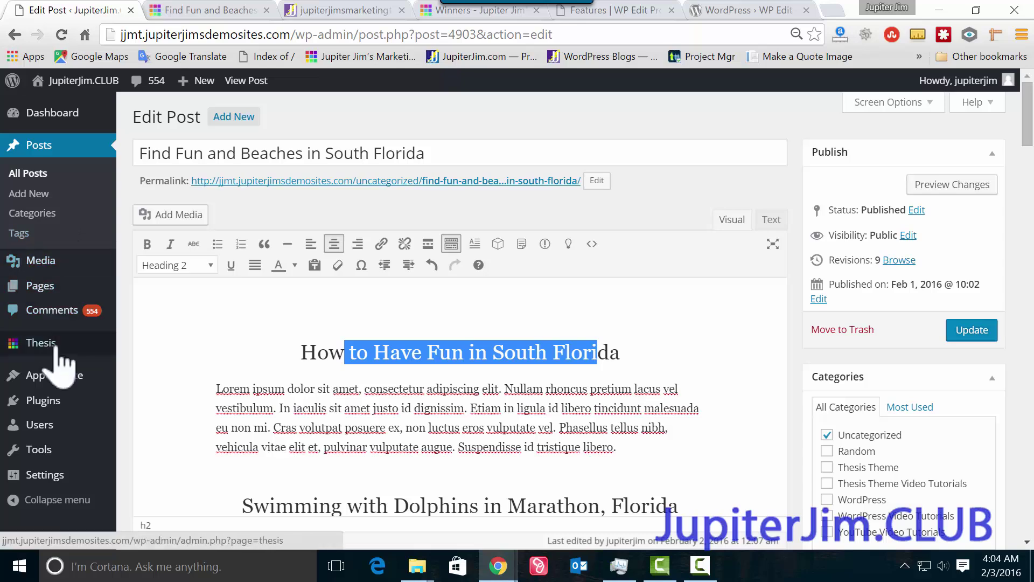
Search Add Plugins for 'WP Edit' and install the WP Edit plugin.
{"action": "mouse_move", "coordinate": [65, 410]}
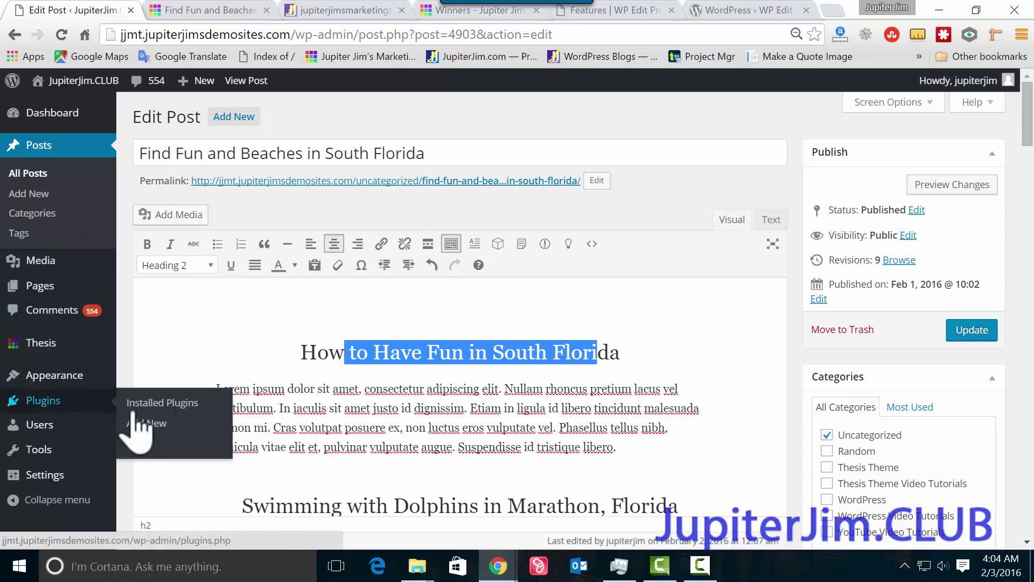
{"action": "left_click", "coordinate": [153, 430]}
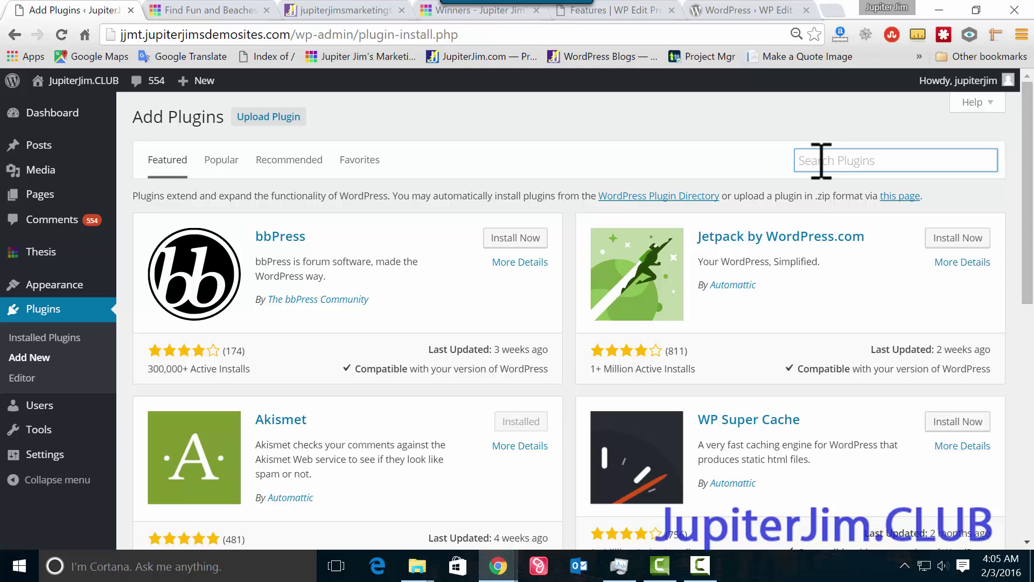
{"action": "type", "text": "WP Edit"}
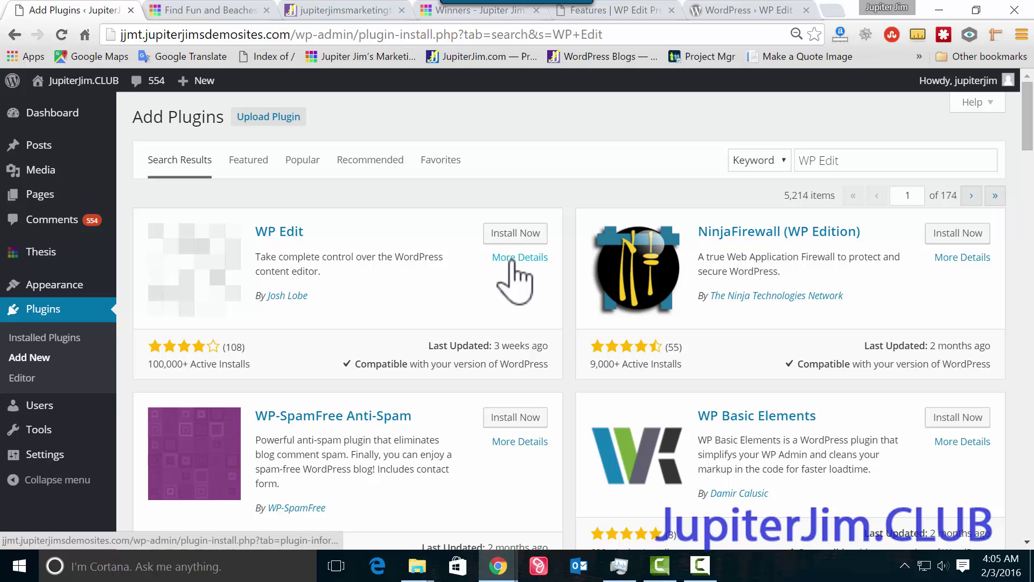
{"action": "left_click", "coordinate": [519, 232]}
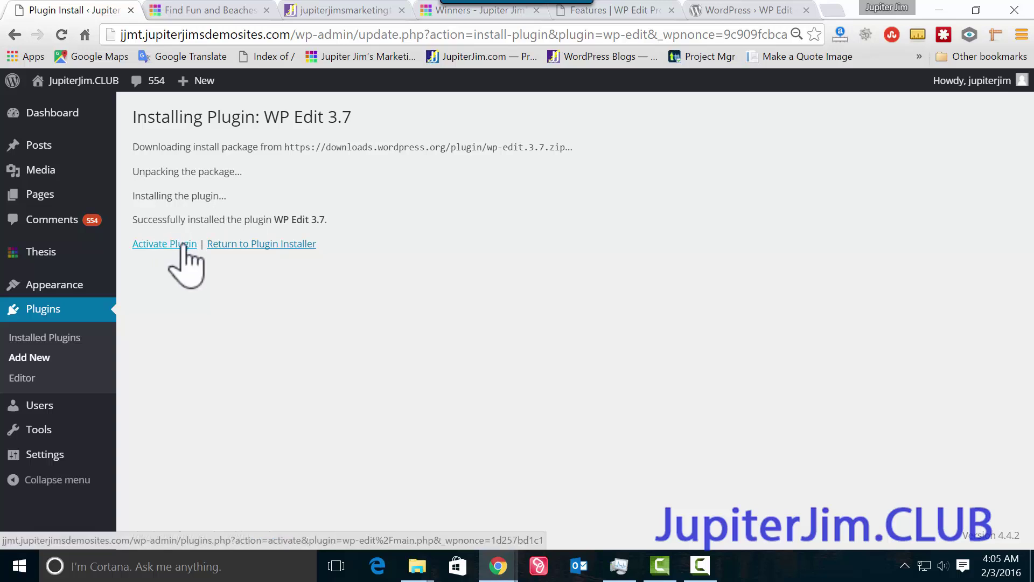
Highlight the installed version 3.7, then activate the WP Edit plugin.
{"action": "left_click_drag", "start_coordinate": [306, 221], "coordinate": [328, 221]}
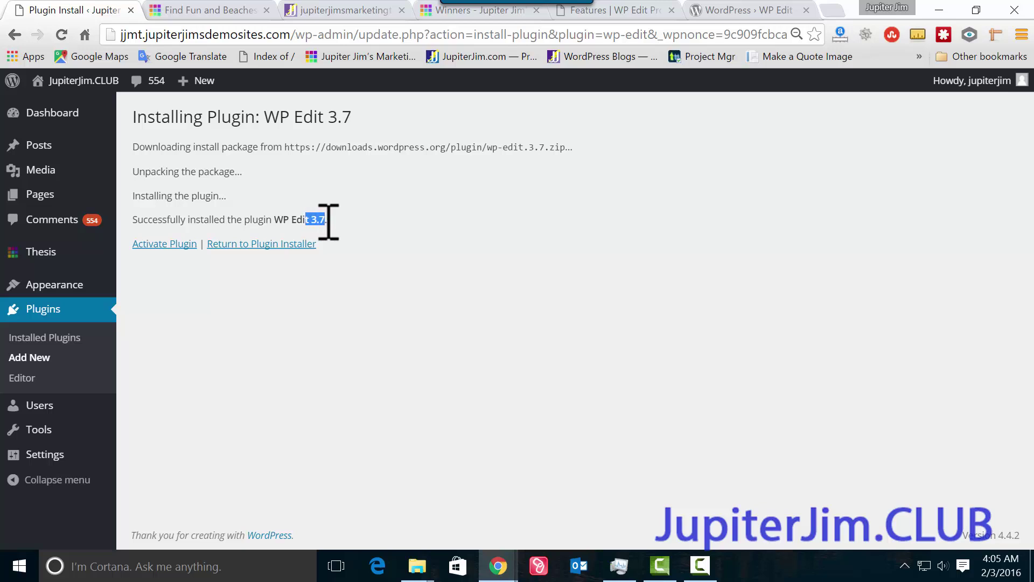
{"action": "left_click", "coordinate": [328, 116]}
{"action": "left_click_drag", "start_coordinate": [328, 116], "coordinate": [392, 111]}
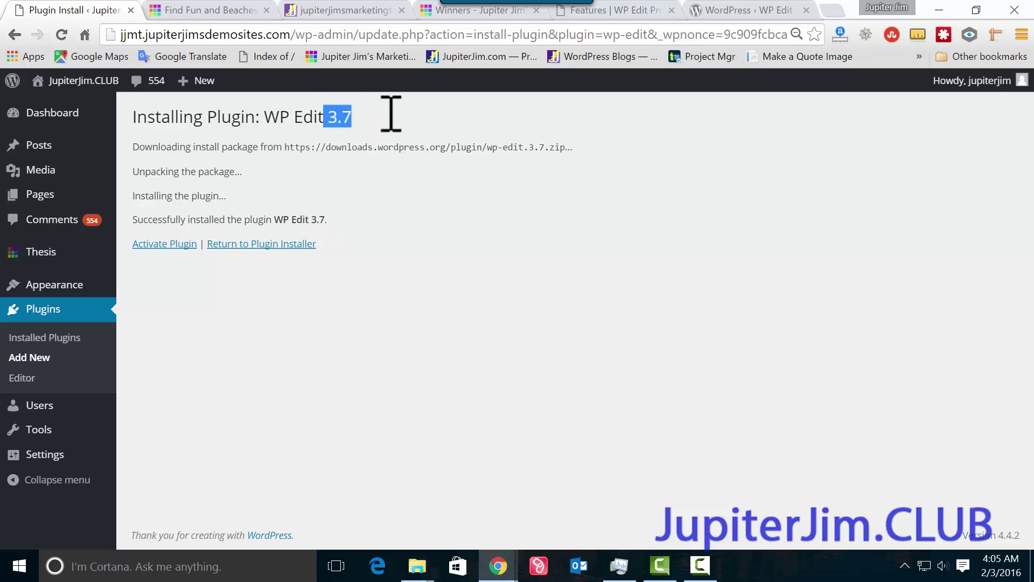
{"action": "left_click", "coordinate": [163, 245]}
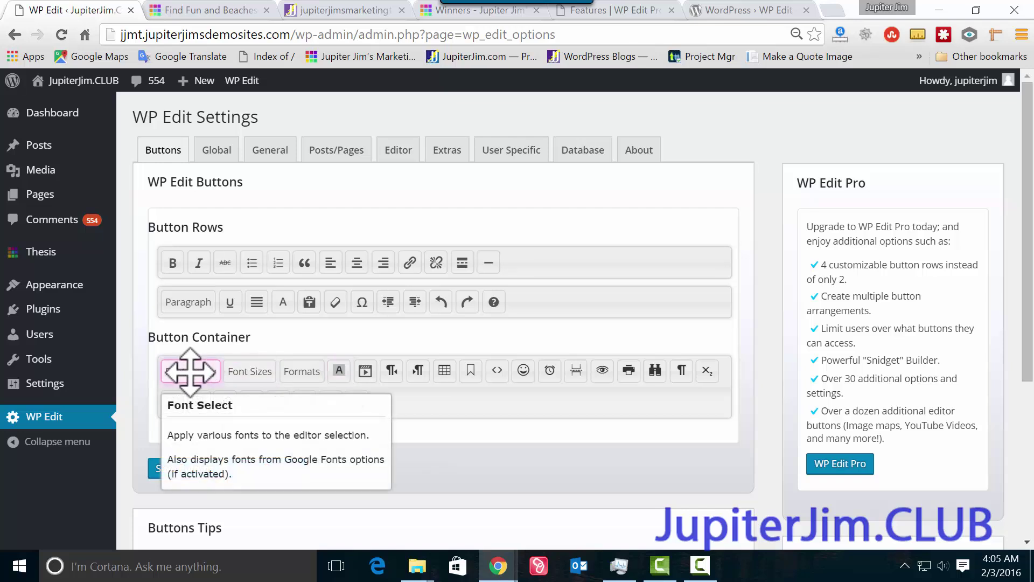
Add Font Family and Font Sizes to WP Edit's first toolbar row and save the buttons.
{"action": "left_click_drag", "start_coordinate": [190, 372], "coordinate": [507, 260]}
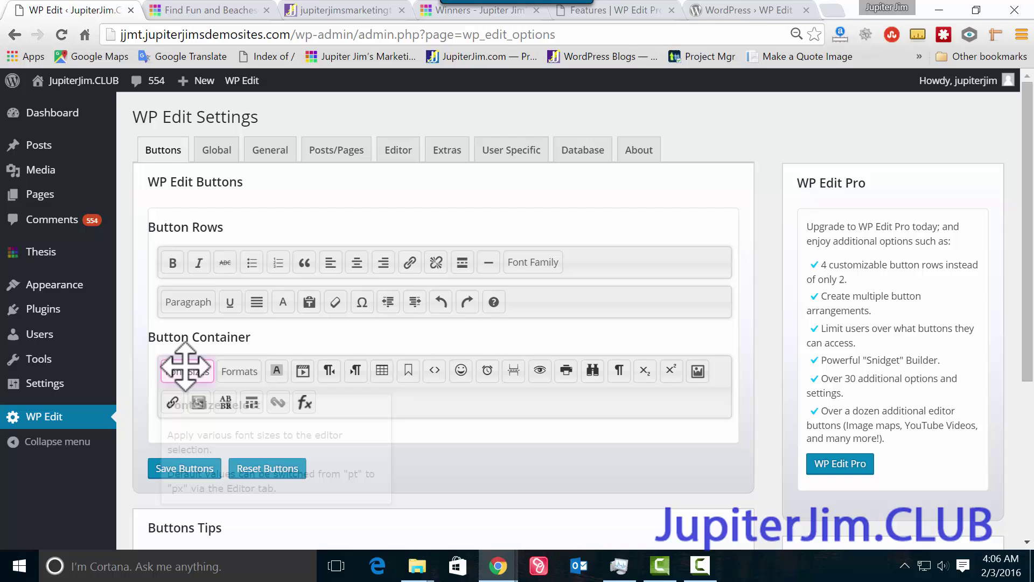
{"action": "left_click_drag", "start_coordinate": [183, 370], "coordinate": [596, 257]}
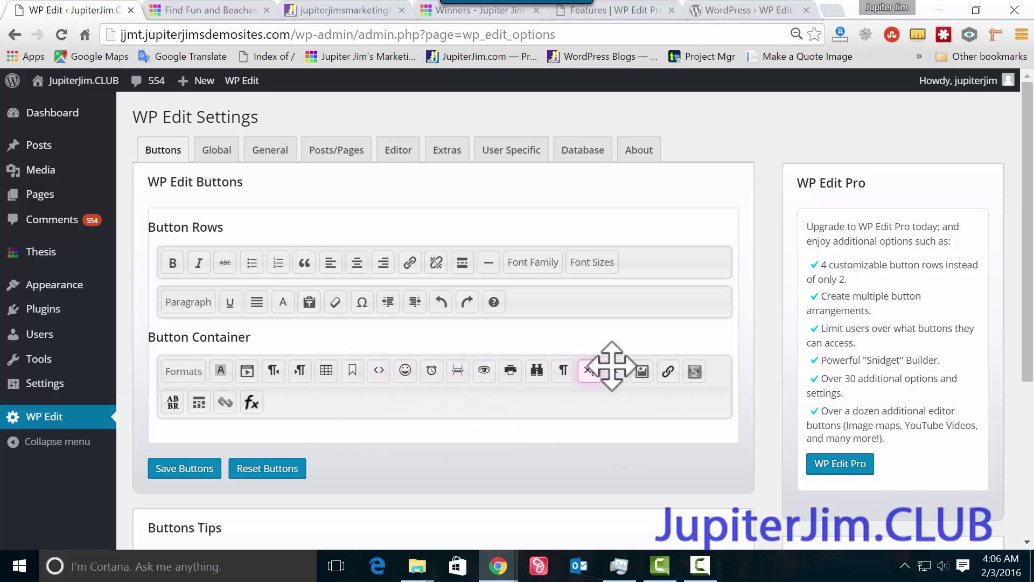
{"action": "scroll", "coordinate": [644, 415], "scroll_direction": "down", "scroll_amount": 1}
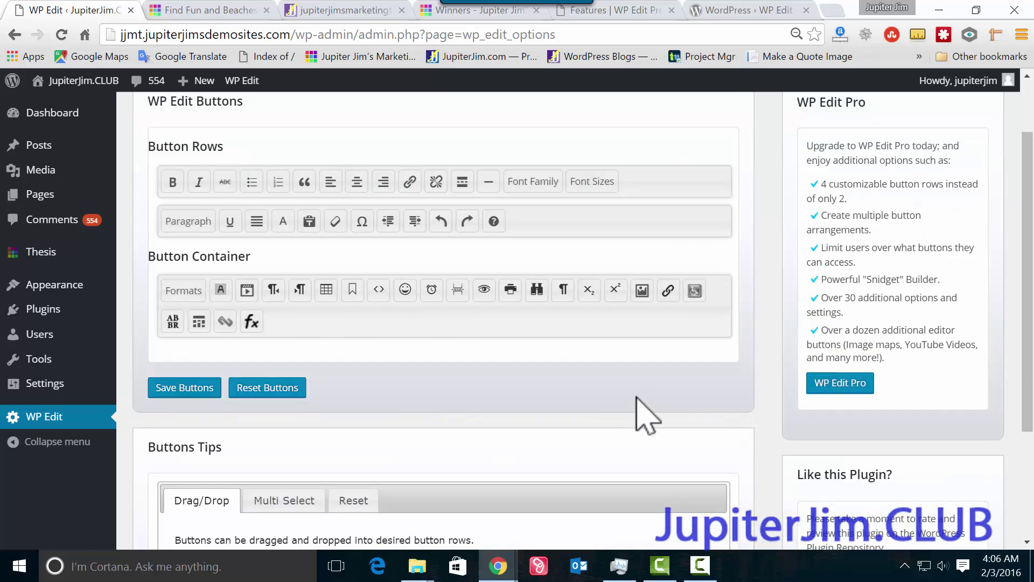
{"action": "left_click", "coordinate": [196, 388]}
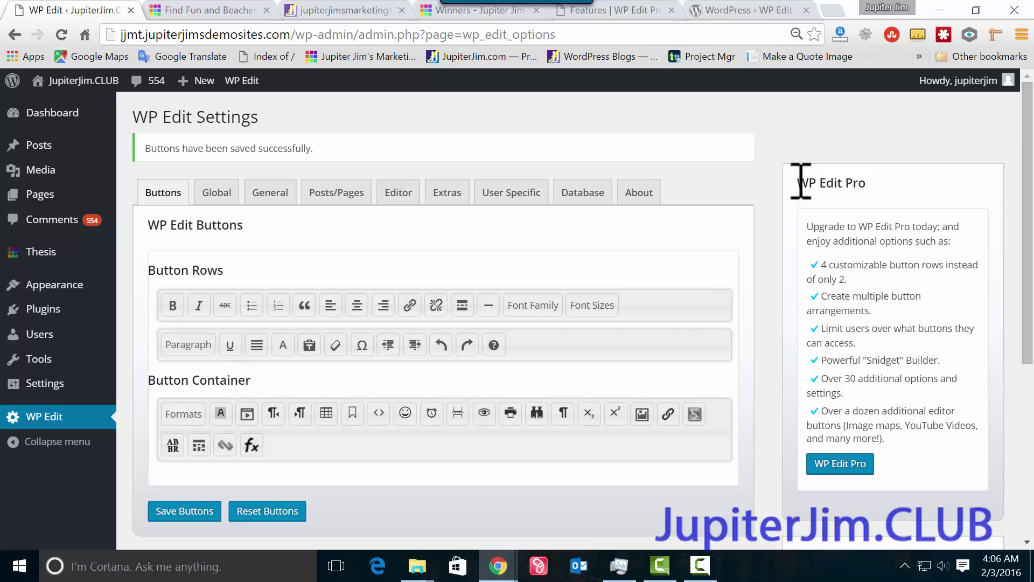
Highlight the WP Edit Pro upgrade box heading and go to All Posts.
{"action": "left_click_drag", "start_coordinate": [801, 181], "coordinate": [869, 180]}
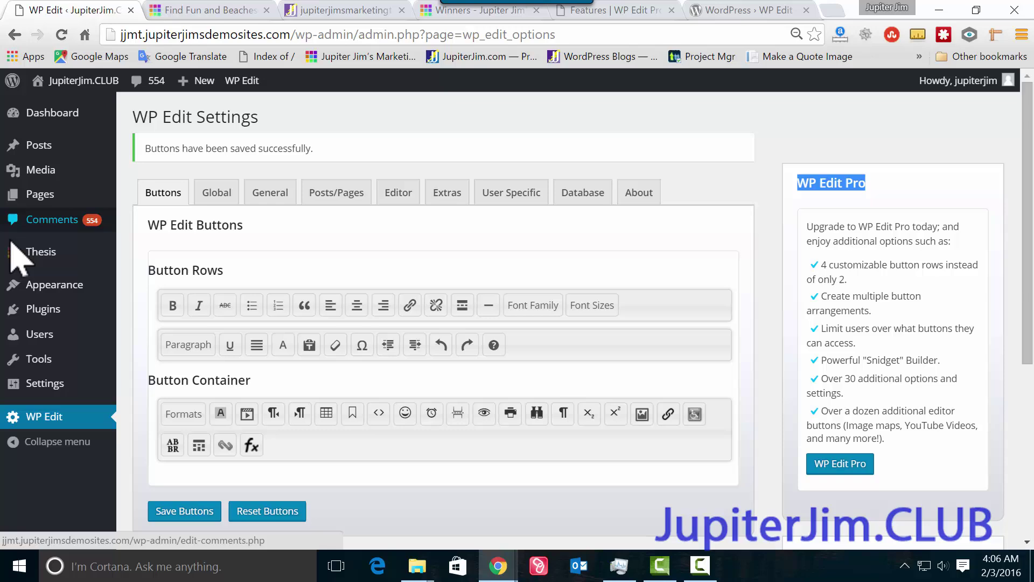
{"action": "mouse_move", "coordinate": [33, 149]}
{"action": "left_click", "coordinate": [141, 147]}
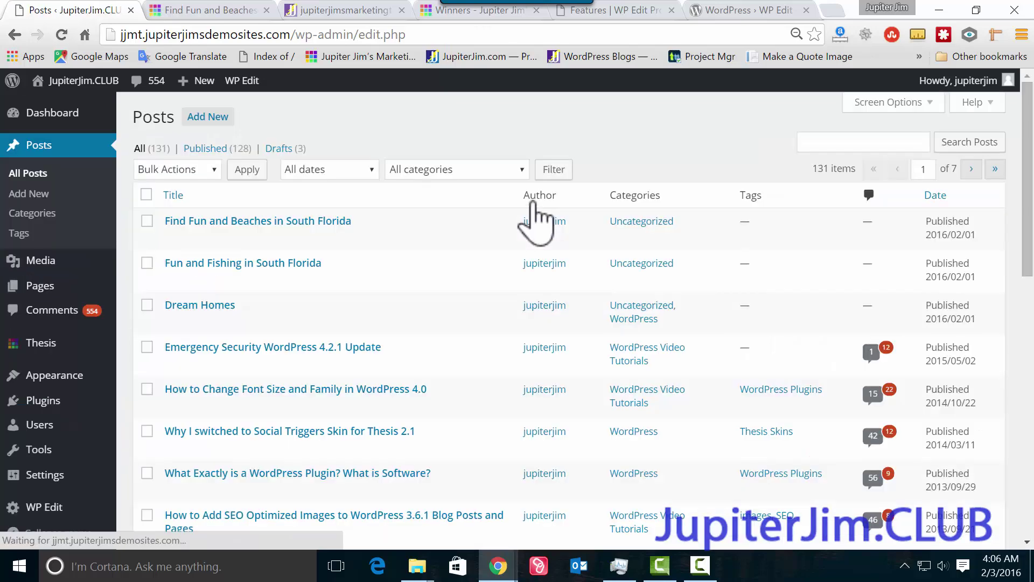
Open the 'Find Fun and Beaches in South Florida' post and select all its content.
{"action": "left_click", "coordinate": [317, 222]}
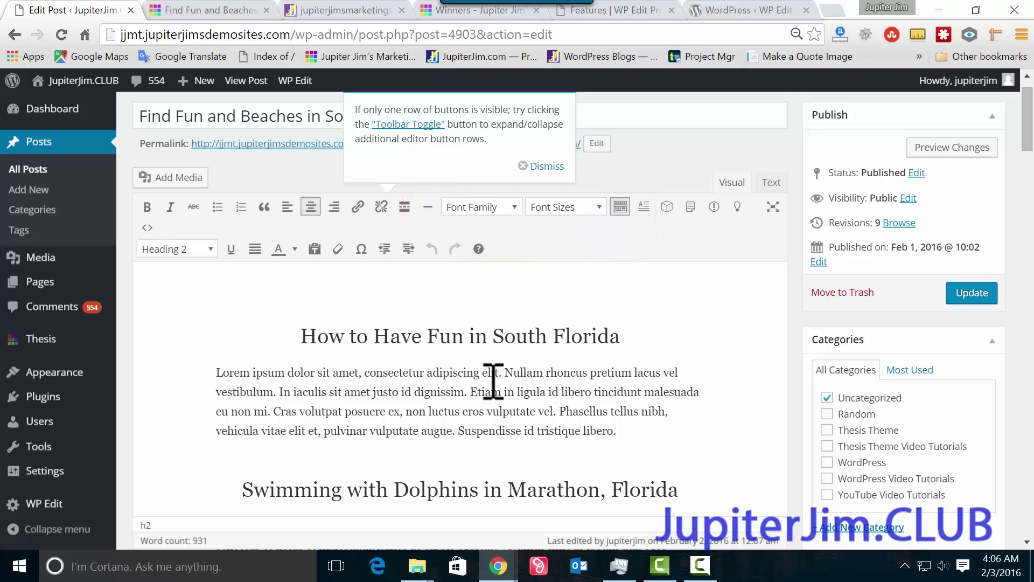
{"action": "left_click", "coordinate": [459, 384]}
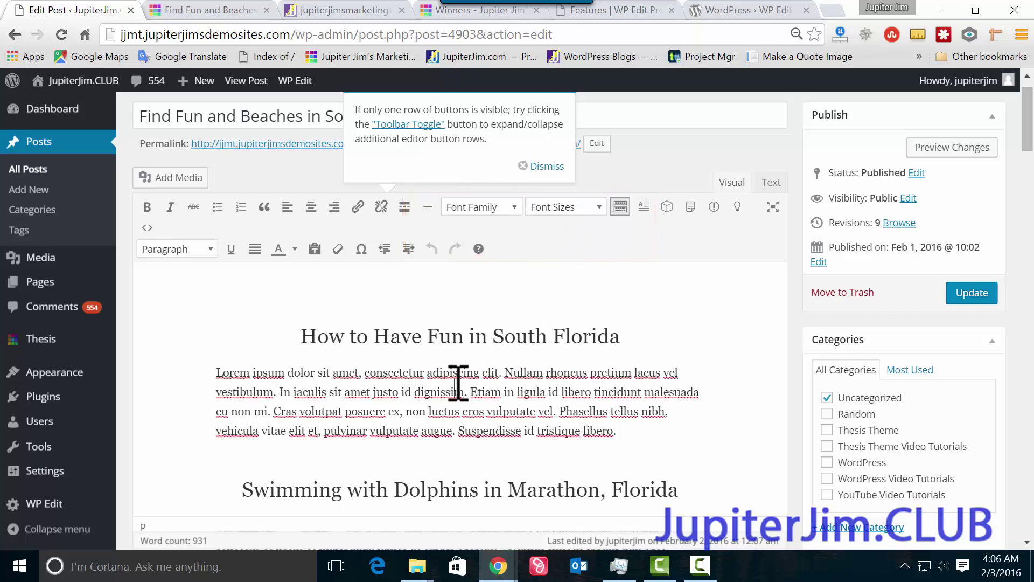
{"action": "key", "text": "ctrl+a"}
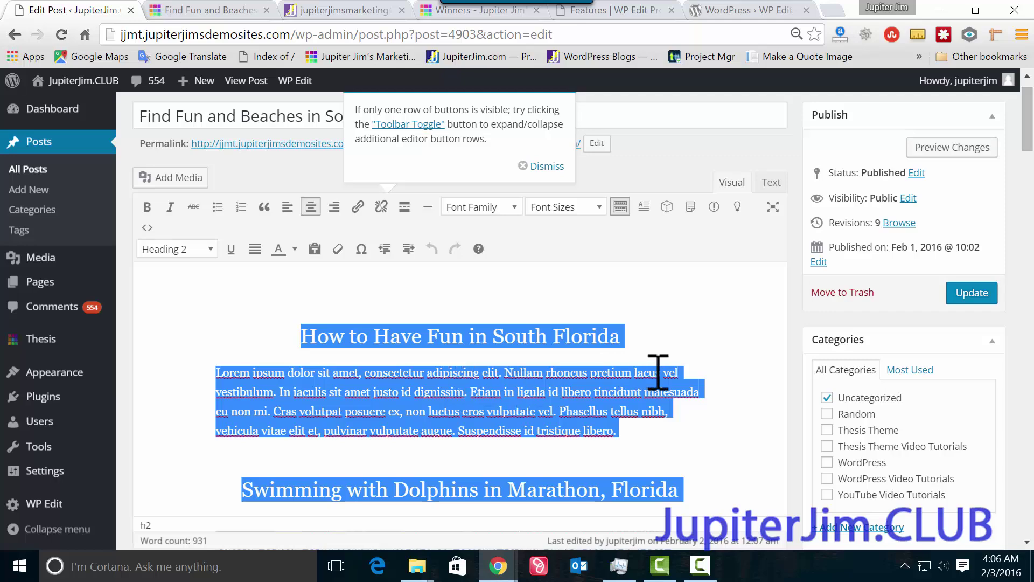
{"action": "scroll", "coordinate": [774, 373], "scroll_direction": "down", "scroll_amount": 3}
{"action": "scroll", "coordinate": [774, 373], "scroll_direction": "up", "scroll_amount": 4}
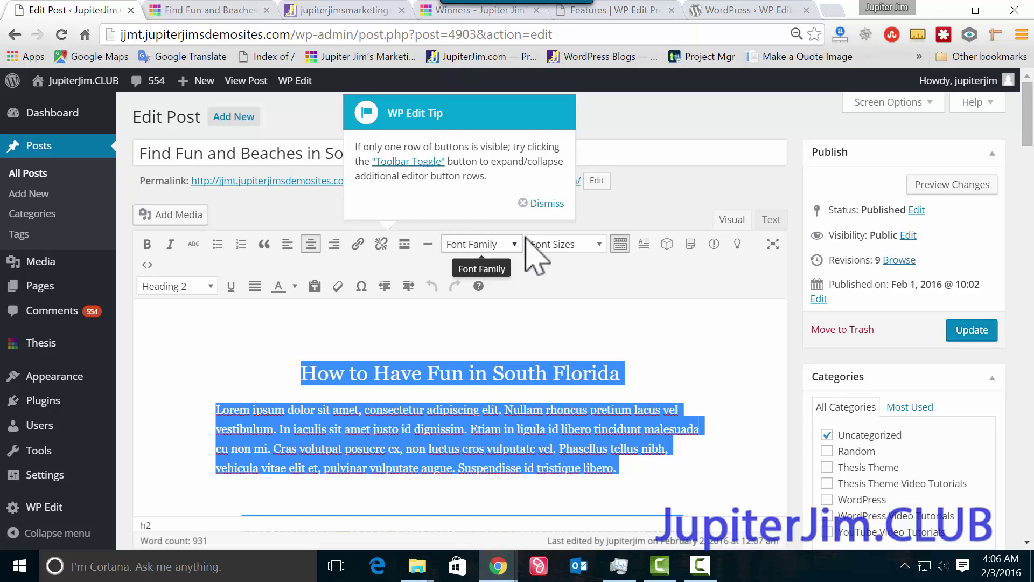
Dismiss the WP Edit tip and select the first Lorem ipsum paragraph under the heading.
{"action": "left_click", "coordinate": [543, 203]}
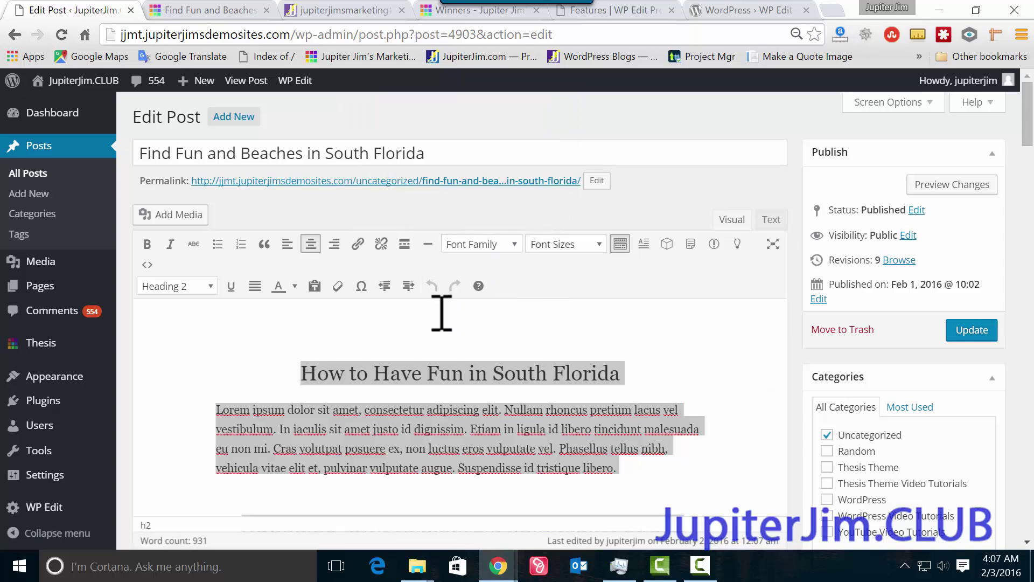
{"action": "left_click", "coordinate": [453, 326]}
{"action": "left_click", "coordinate": [454, 427]}
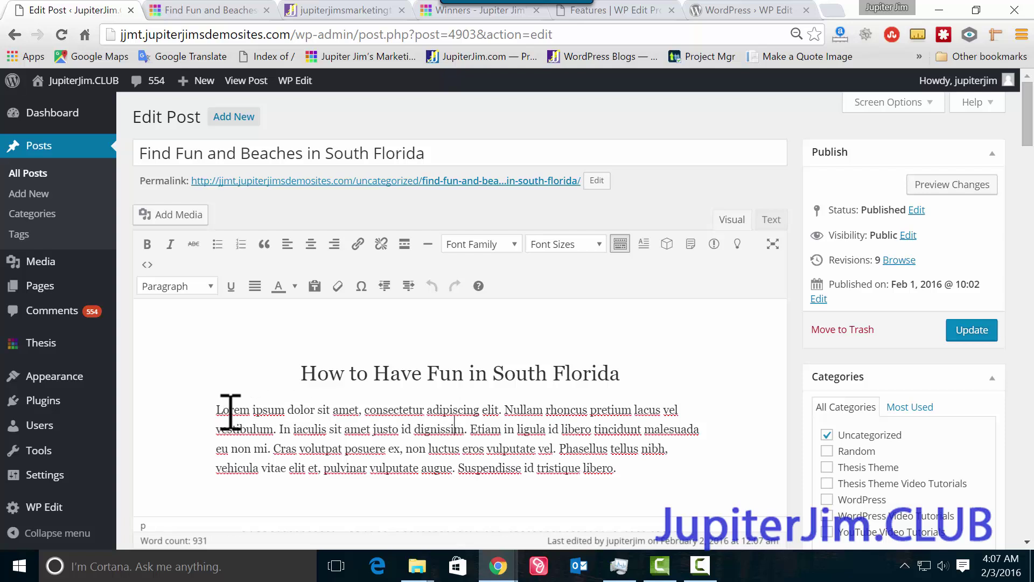
{"action": "left_click_drag", "start_coordinate": [216, 411], "coordinate": [506, 410]}
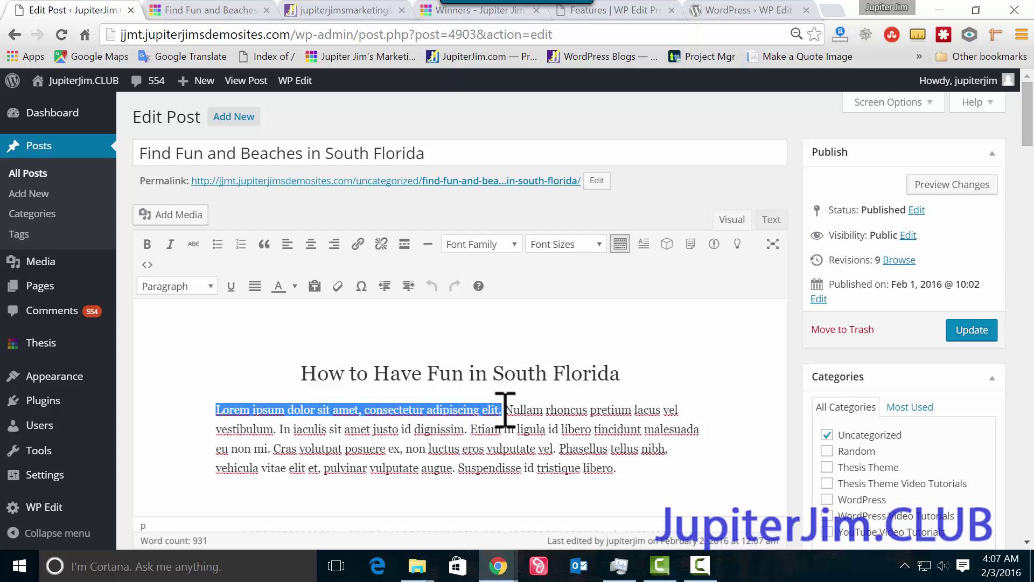
{"action": "left_click_drag", "start_coordinate": [301, 374], "coordinate": [631, 372]}
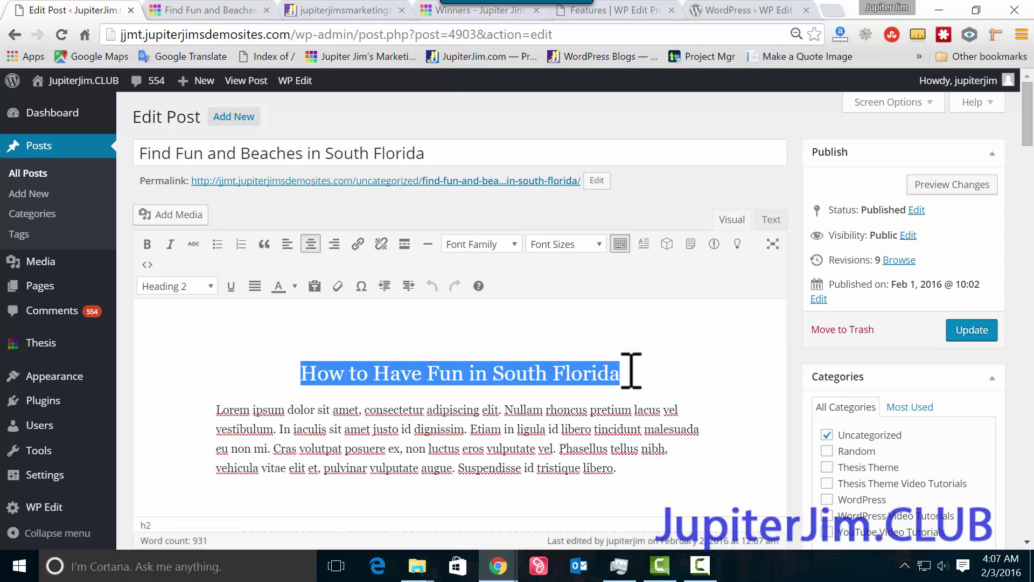
{"action": "scroll", "coordinate": [619, 381], "scroll_direction": "down", "scroll_amount": 2}
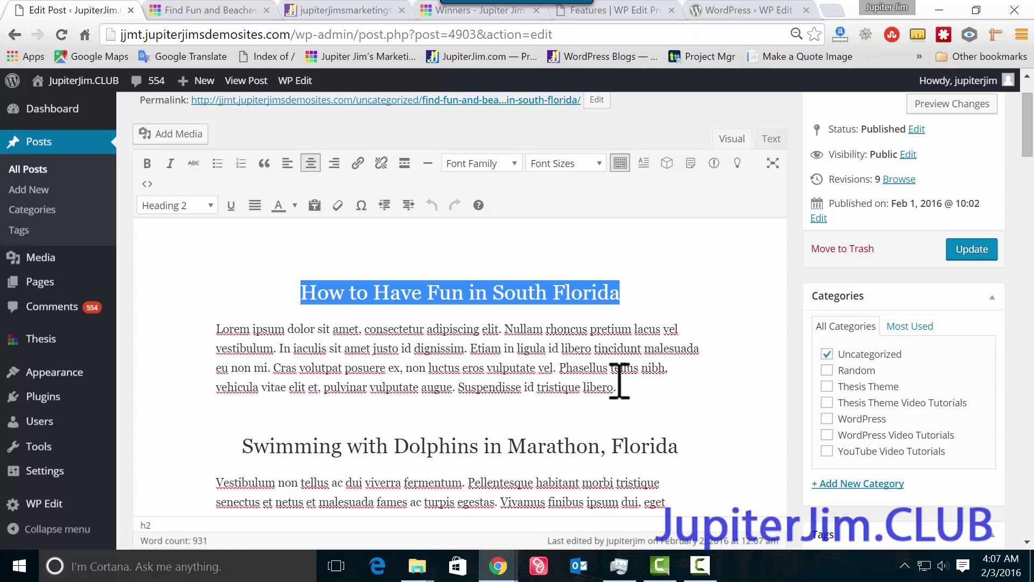
{"action": "left_click", "coordinate": [391, 347]}
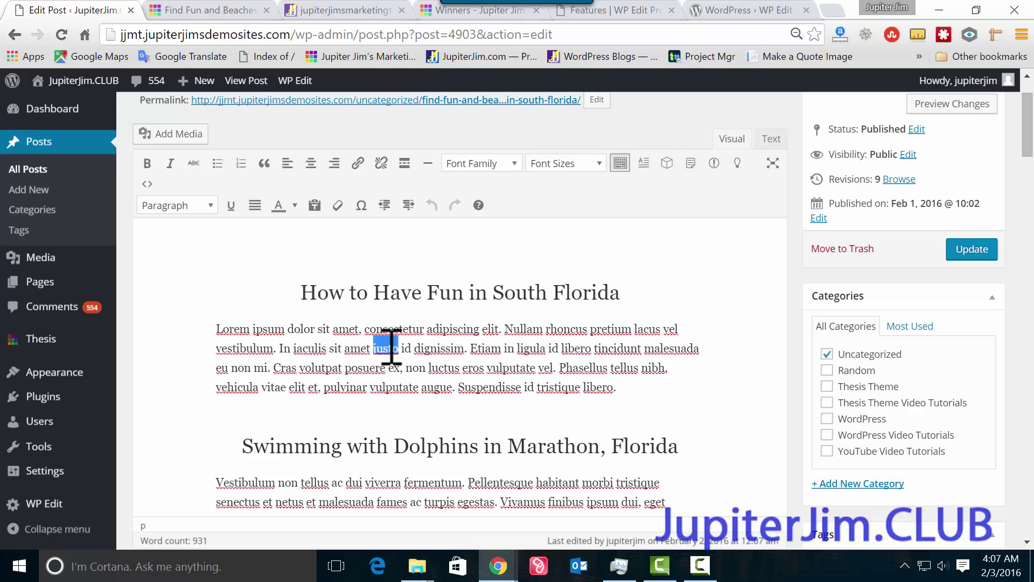
{"action": "triple_click", "coordinate": [391, 346]}
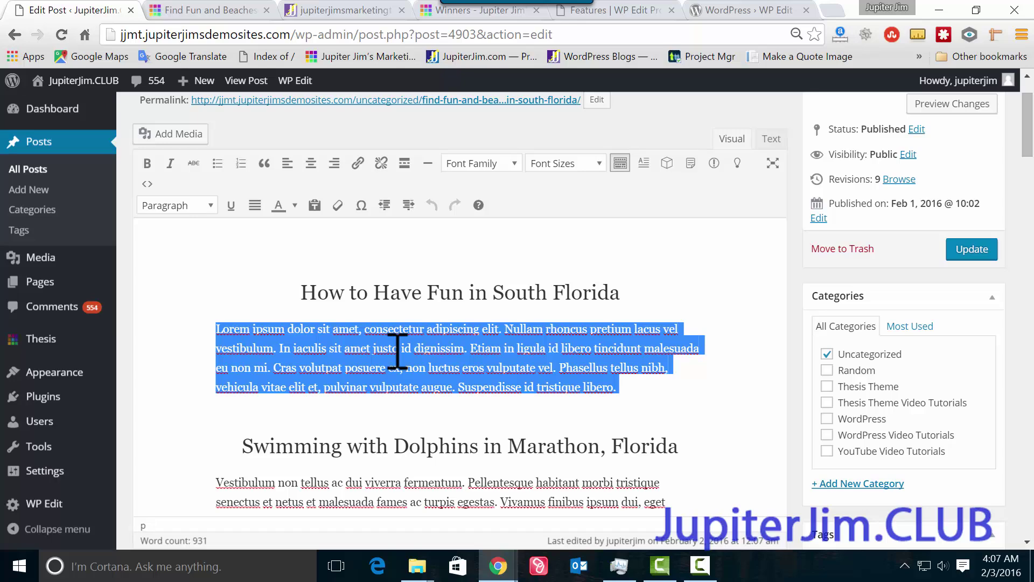
Set the selected paragraph to Comic Sans MS at 16pt and update the post.
{"action": "left_click", "coordinate": [511, 165]}
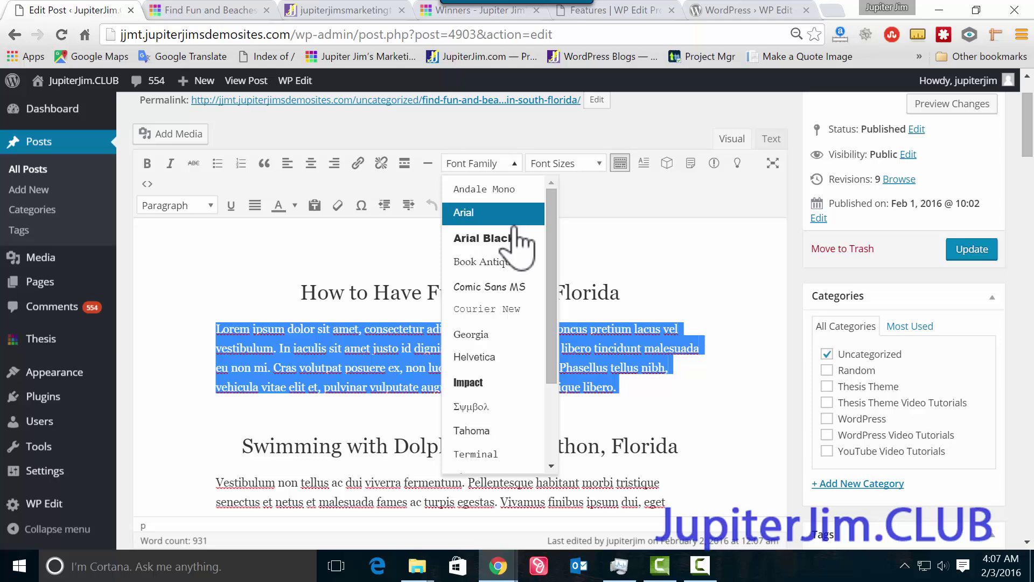
{"action": "left_click", "coordinate": [512, 291]}
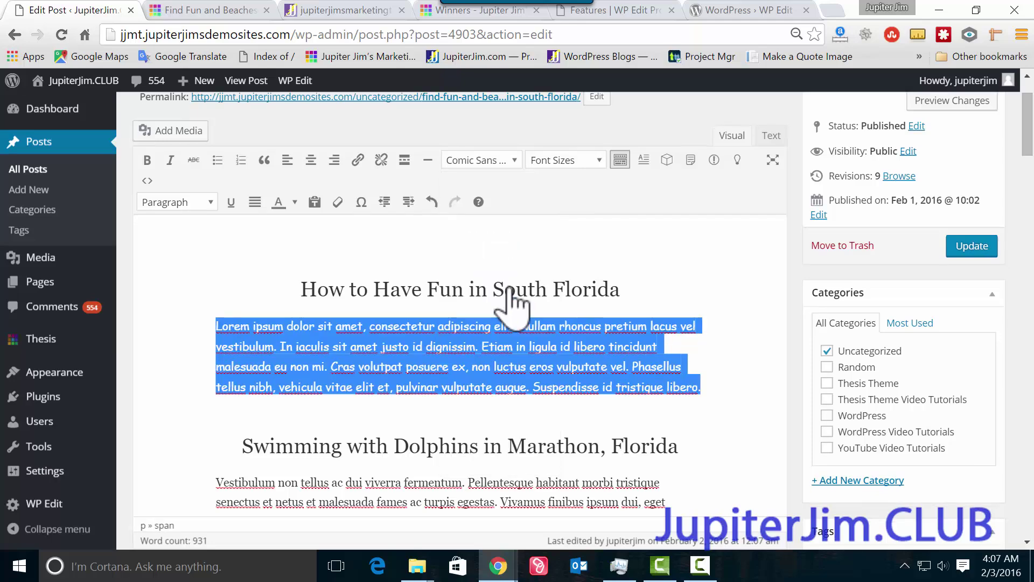
{"action": "left_click", "coordinate": [597, 167]}
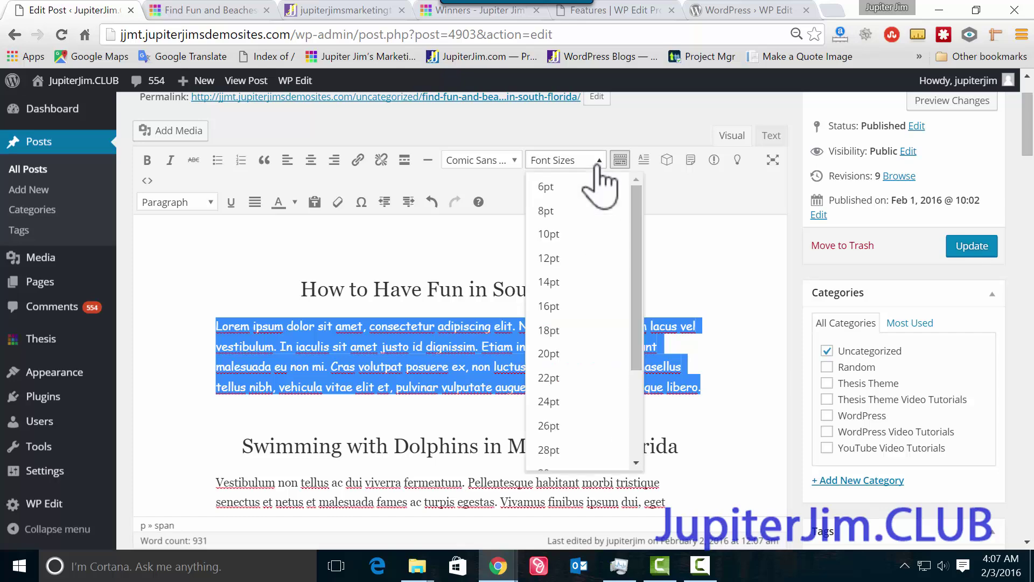
{"action": "left_click", "coordinate": [597, 307]}
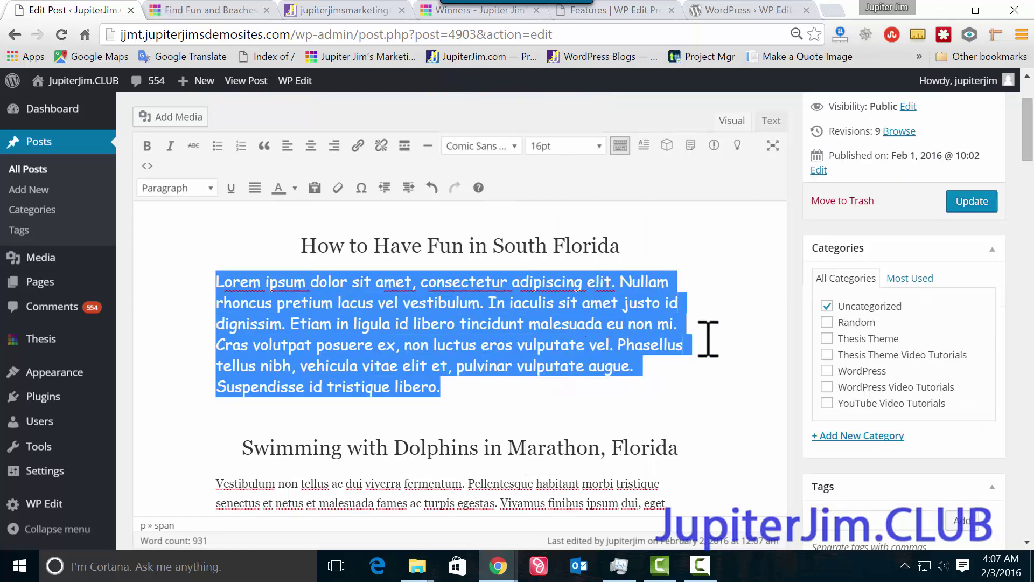
{"action": "left_click", "coordinate": [723, 235]}
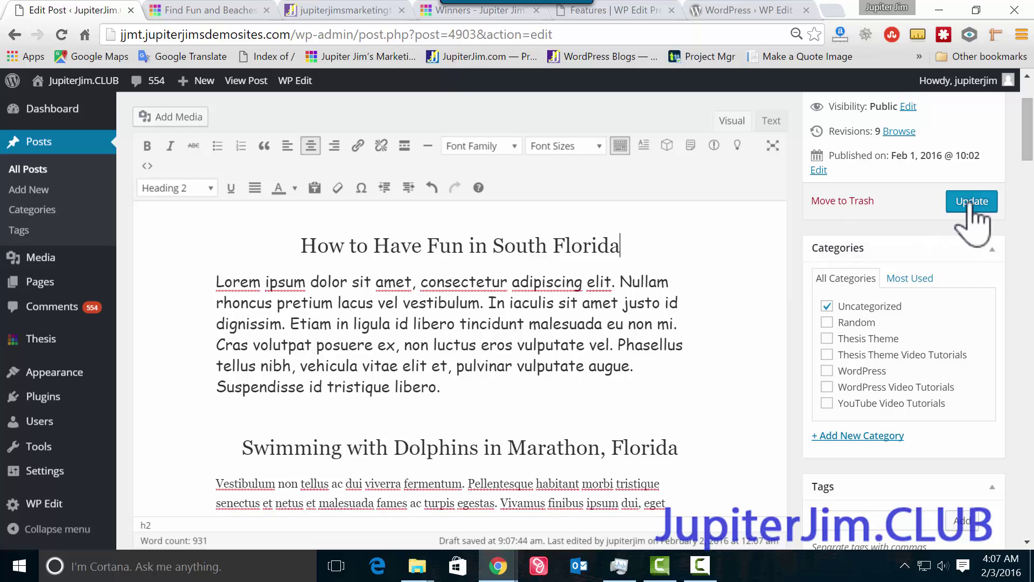
{"action": "left_click", "coordinate": [973, 202]}
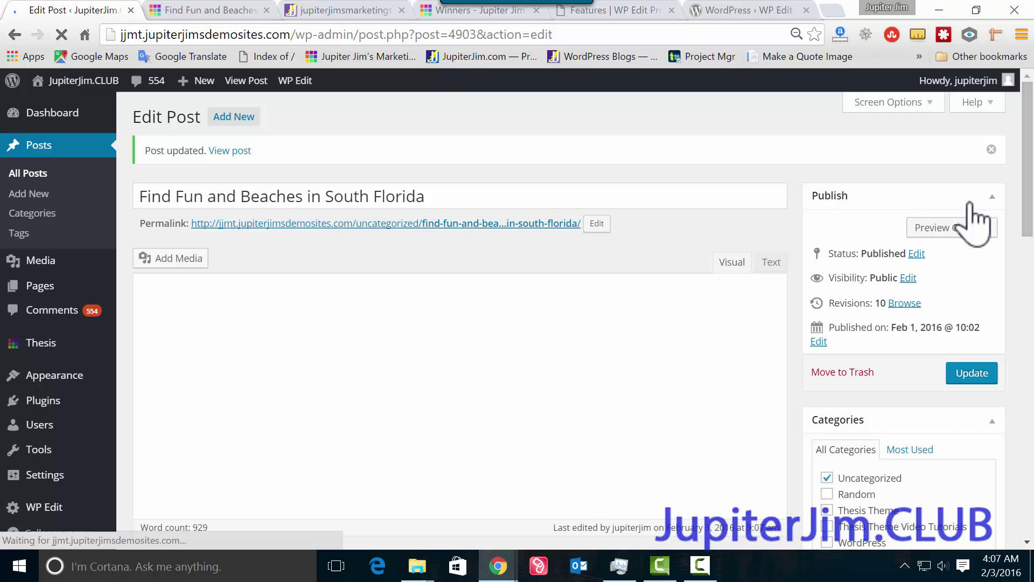
Reload the live beaches post and highlight the first paragraph's new Comic Sans text.
{"action": "left_click", "coordinate": [232, 13]}
{"action": "left_click", "coordinate": [162, 395]}
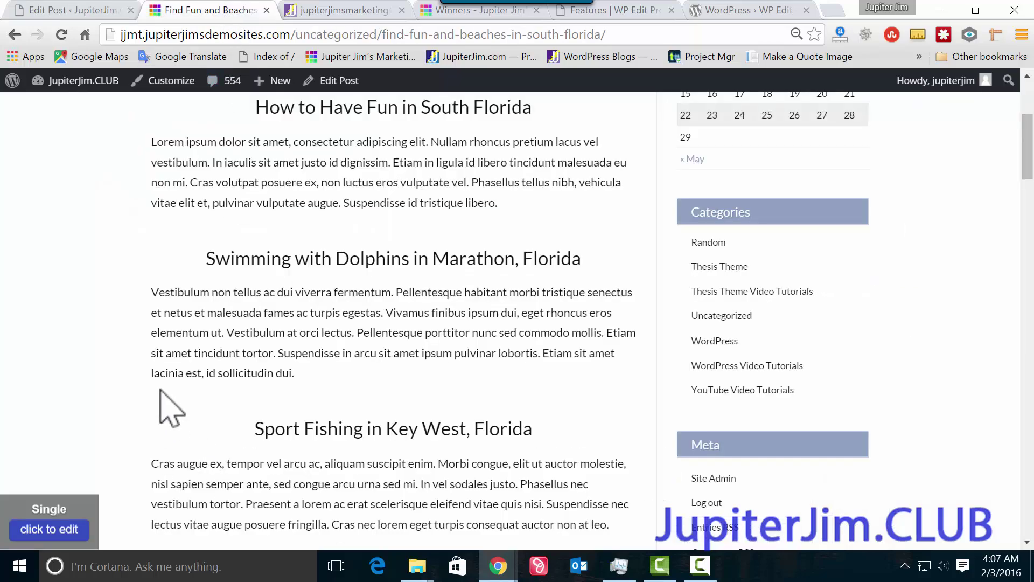
{"action": "scroll", "coordinate": [161, 396], "scroll_direction": "up", "scroll_amount": 5}
{"action": "left_click", "coordinate": [61, 35]}
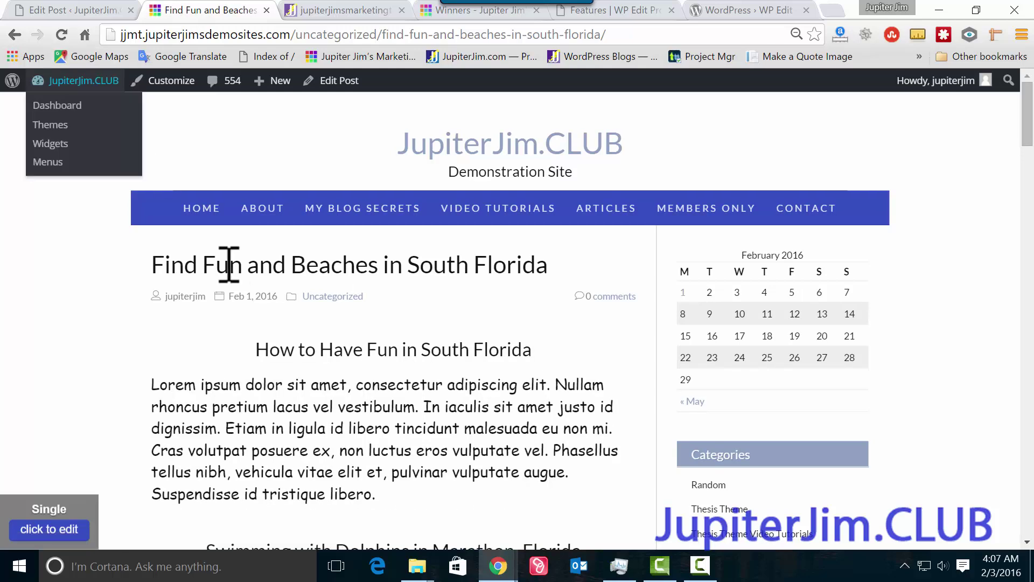
{"action": "scroll", "coordinate": [243, 323], "scroll_direction": "down", "scroll_amount": 1}
{"action": "left_click_drag", "start_coordinate": [214, 304], "coordinate": [437, 404]}
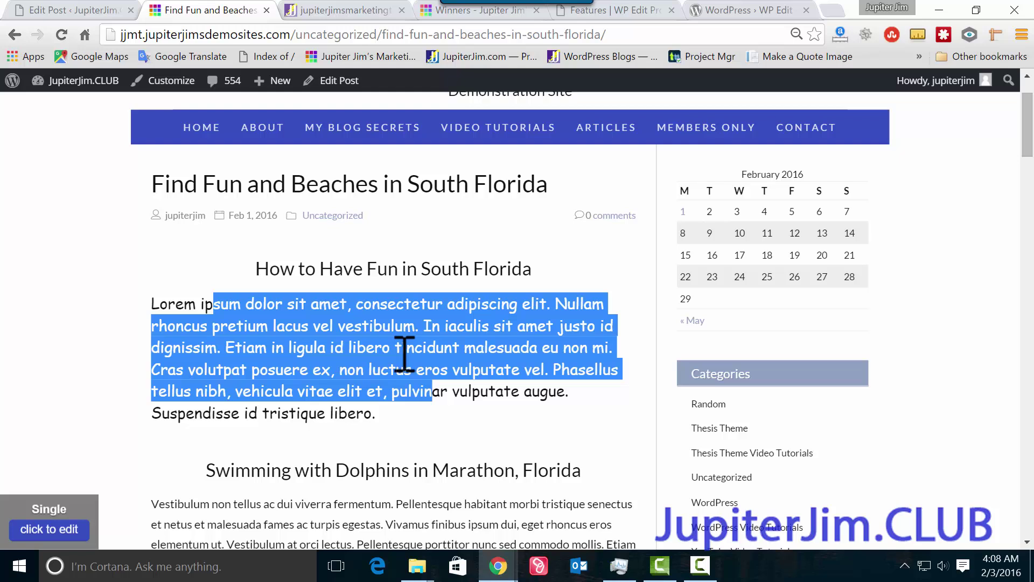
{"action": "left_click", "coordinate": [381, 335]}
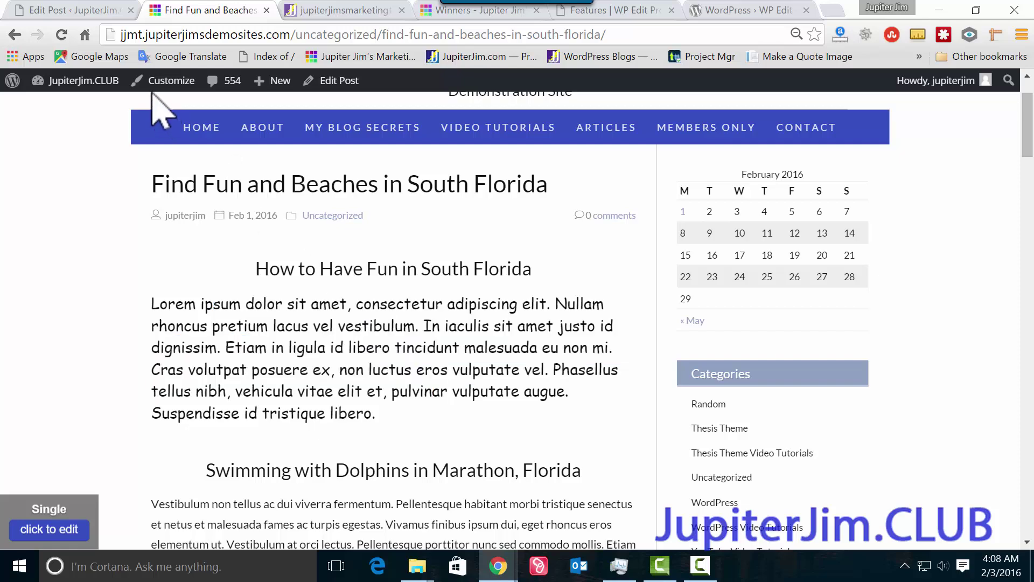
In the editor, colour the first Lorem ipsum paragraph orange.
{"action": "left_click", "coordinate": [65, 9]}
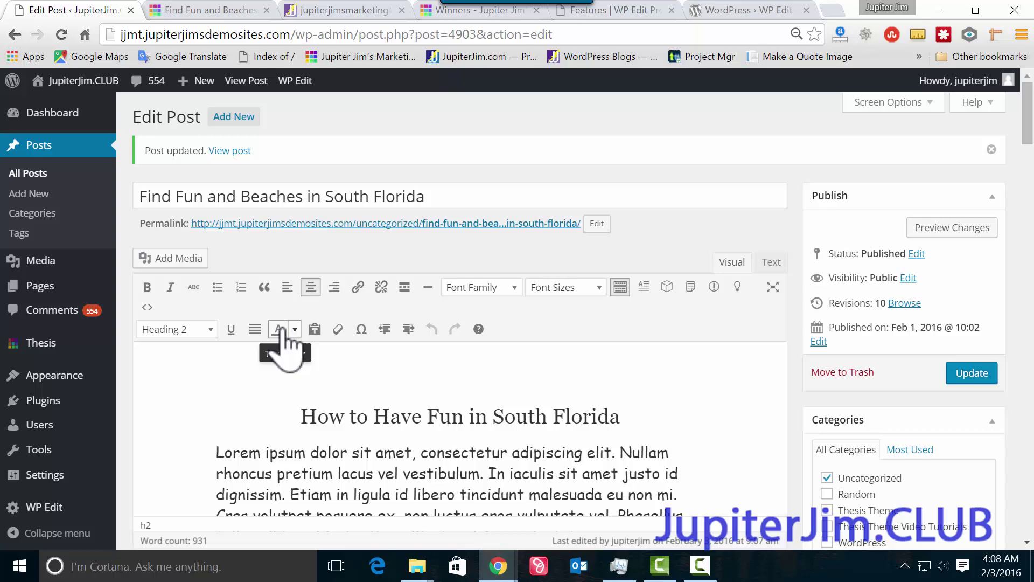
{"action": "triple_click", "coordinate": [309, 473]}
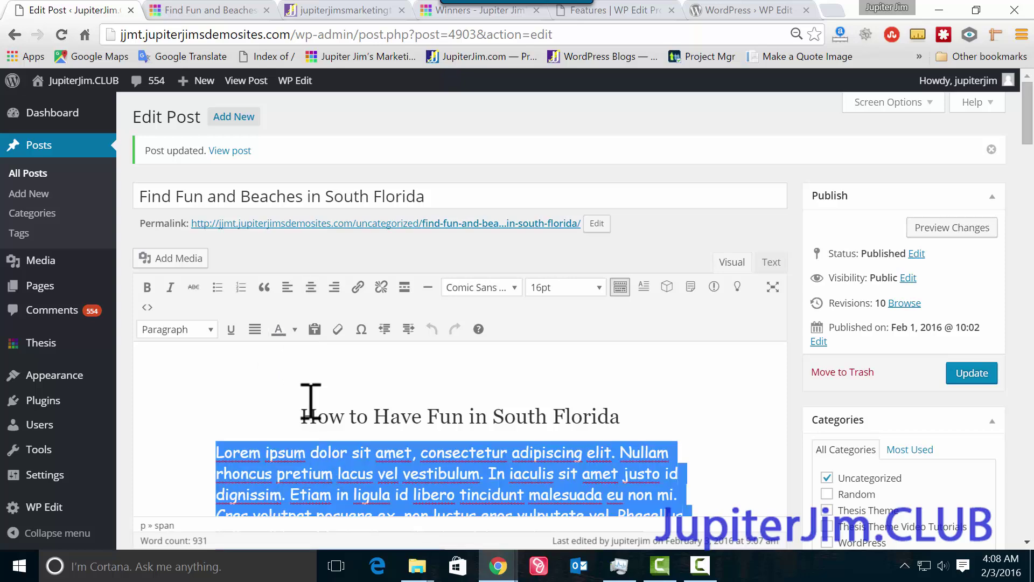
{"action": "left_click", "coordinate": [295, 329]}
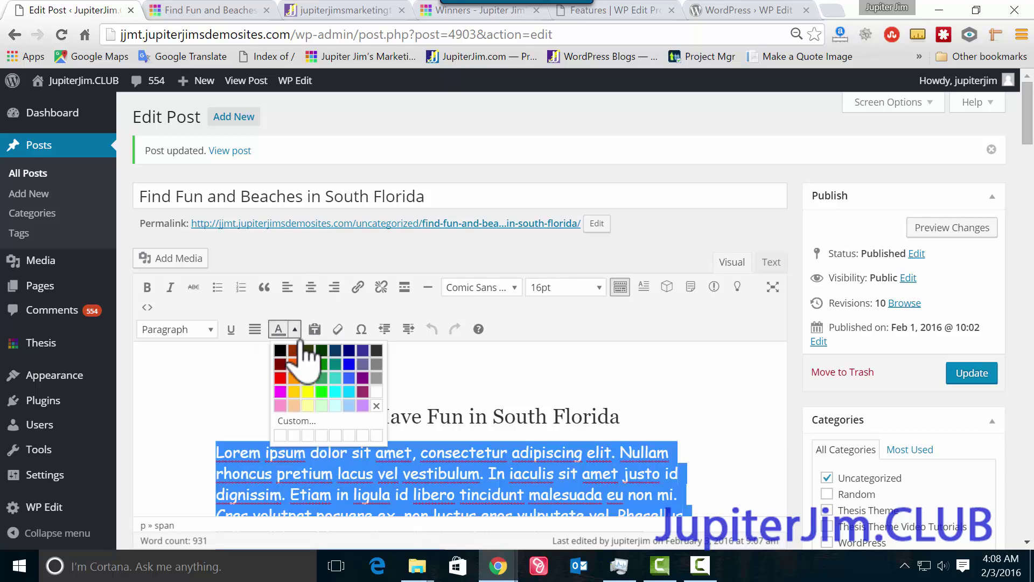
{"action": "left_click", "coordinate": [293, 380]}
{"action": "left_click", "coordinate": [693, 401]}
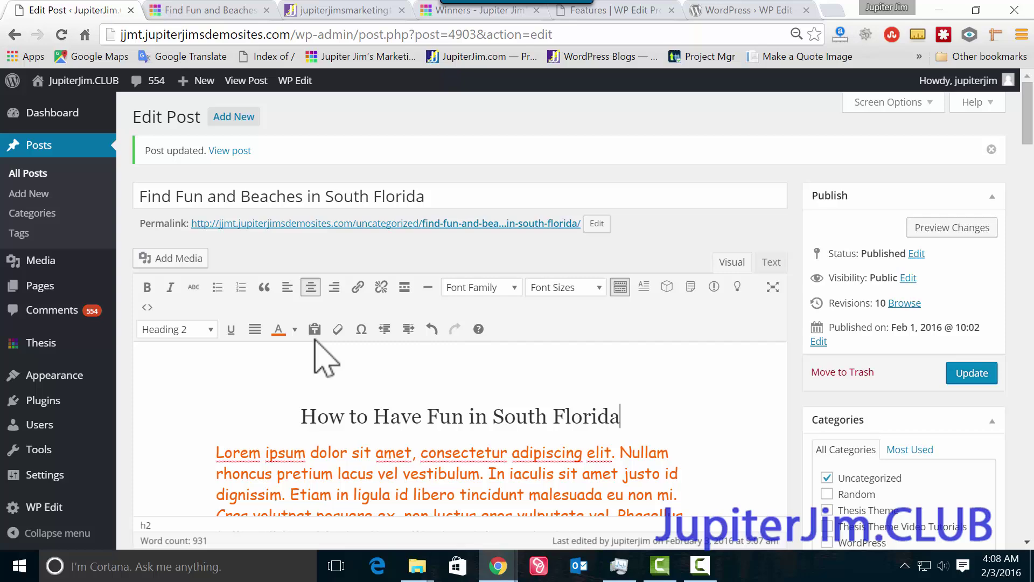
{"action": "left_click", "coordinate": [431, 10]}
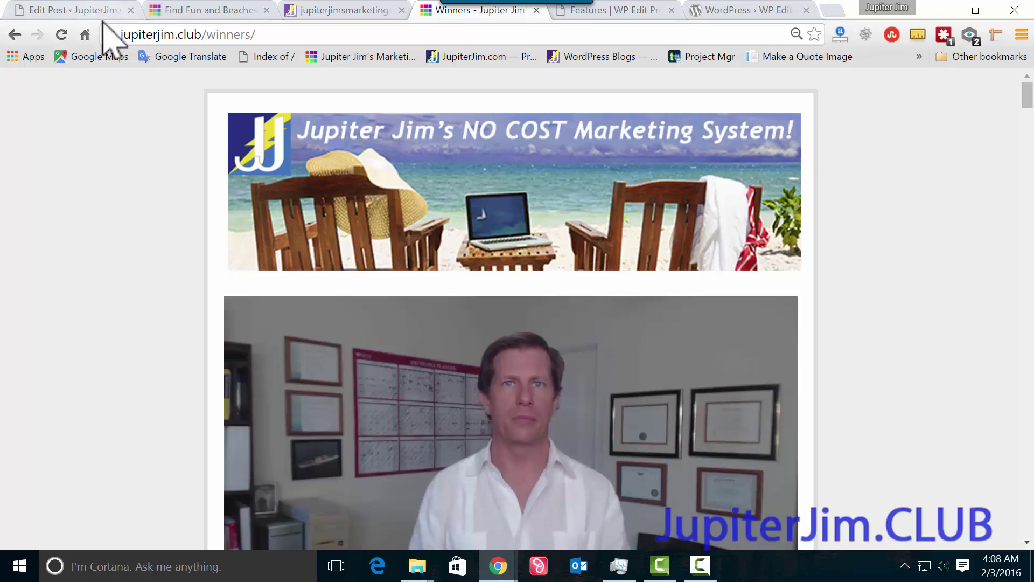
{"action": "left_click", "coordinate": [220, 34]}
{"action": "left_click", "coordinate": [219, 34]}
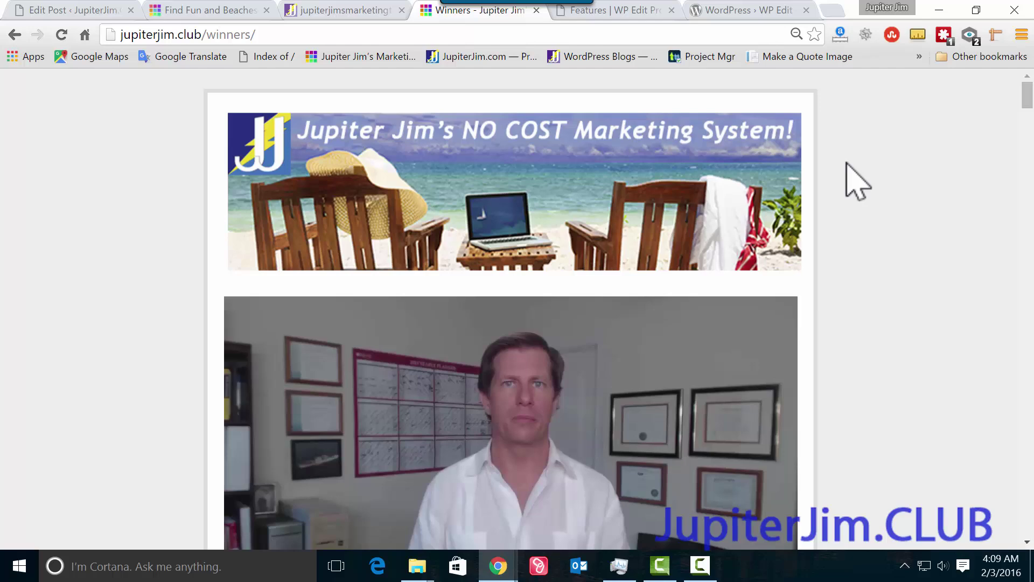
{"action": "scroll", "coordinate": [856, 180], "scroll_direction": "down", "scroll_amount": 2}
{"action": "scroll", "coordinate": [857, 184], "scroll_direction": "up", "scroll_amount": 2}
{"action": "scroll", "coordinate": [872, 198], "scroll_direction": "down", "scroll_amount": 3}
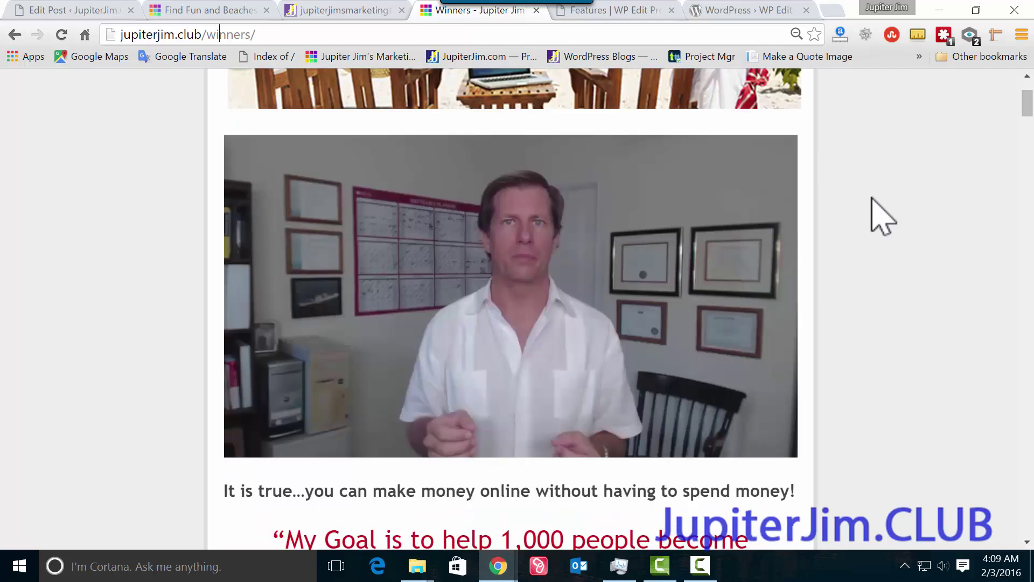
{"action": "scroll", "coordinate": [882, 216], "scroll_direction": "up", "scroll_amount": 3}
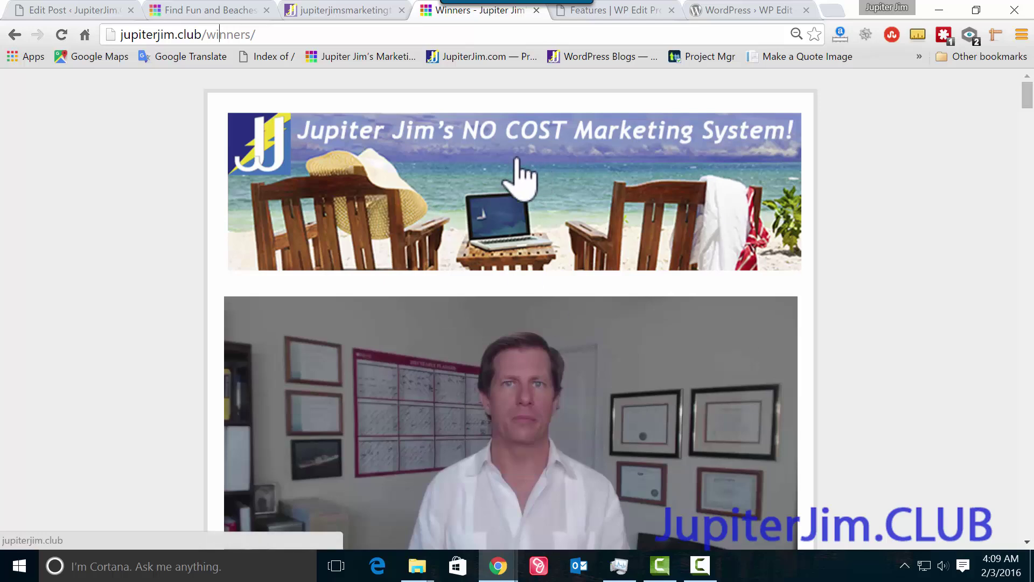
{"action": "scroll", "coordinate": [538, 353], "scroll_direction": "down", "scroll_amount": 3}
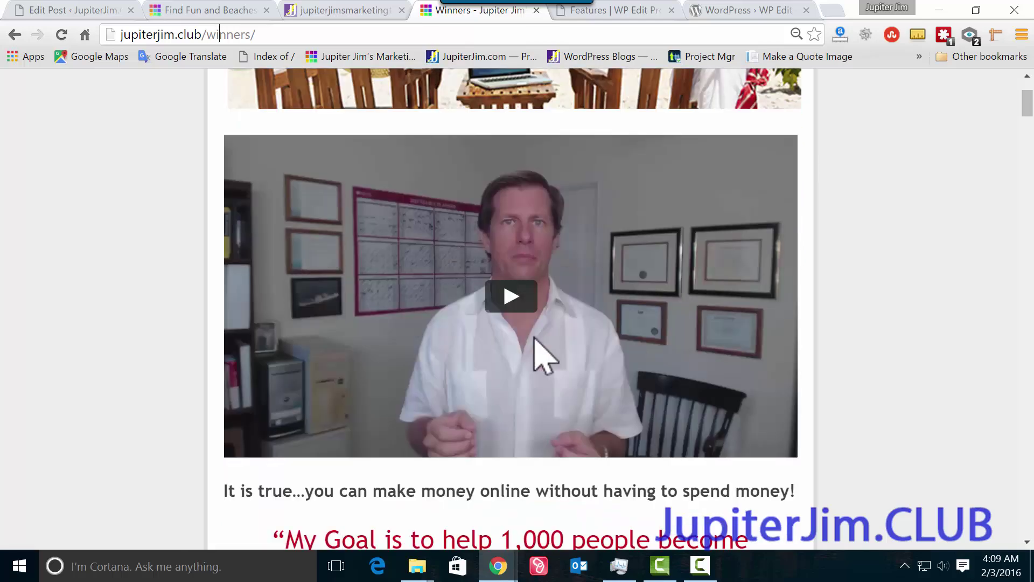
{"action": "scroll", "coordinate": [539, 353], "scroll_direction": "down", "scroll_amount": 3}
{"action": "scroll", "coordinate": [536, 345], "scroll_direction": "down", "scroll_amount": 2}
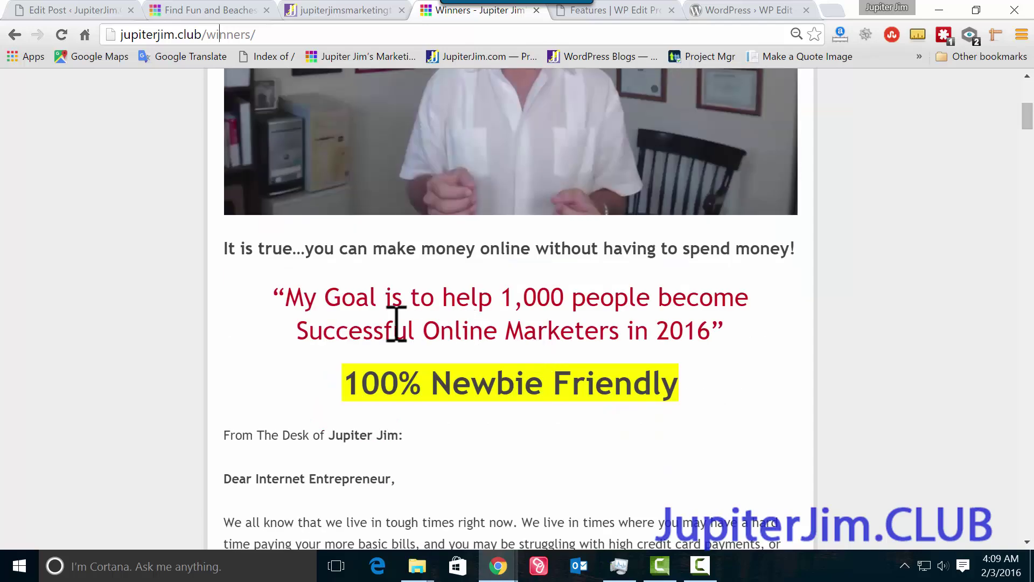
{"action": "left_click_drag", "start_coordinate": [345, 299], "coordinate": [629, 326]}
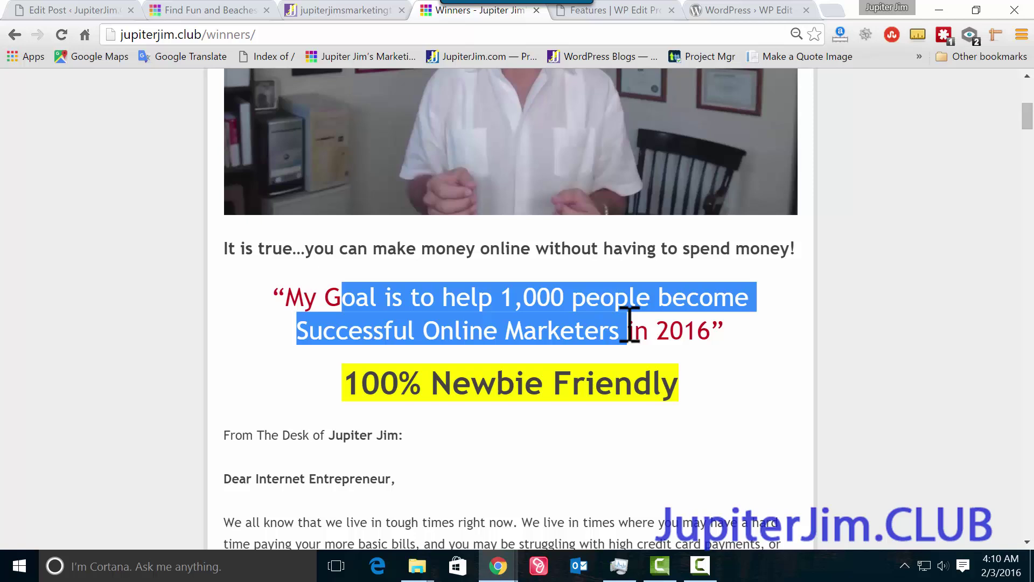
{"action": "left_click_drag", "start_coordinate": [434, 385], "coordinate": [628, 383]}
{"action": "left_click_drag", "start_coordinate": [401, 385], "coordinate": [618, 380]}
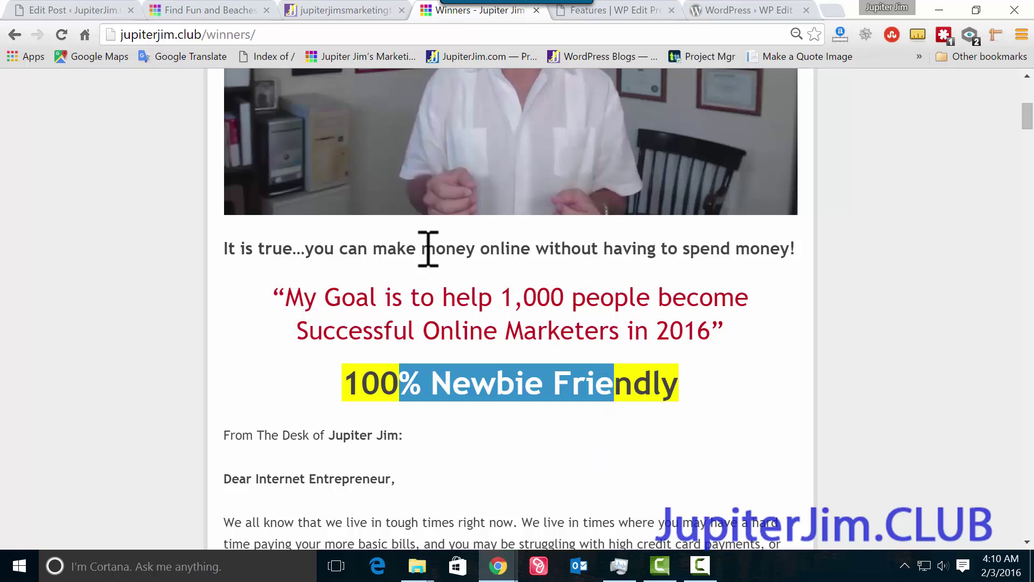
{"action": "left_click_drag", "start_coordinate": [421, 249], "coordinate": [548, 249]}
{"action": "scroll", "coordinate": [561, 471], "scroll_direction": "down", "scroll_amount": 3}
{"action": "scroll", "coordinate": [542, 471], "scroll_direction": "down", "scroll_amount": 4}
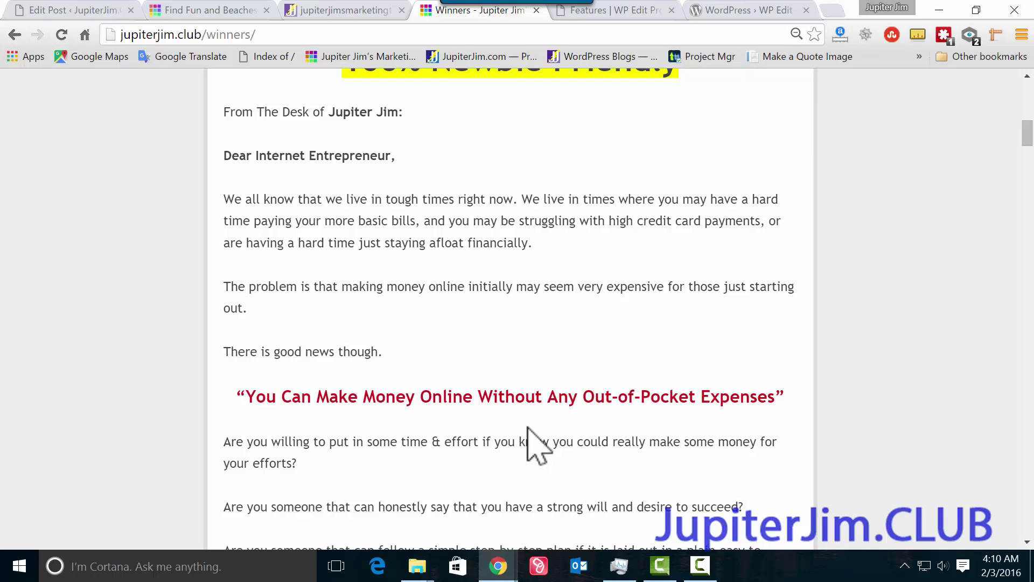
{"action": "scroll", "coordinate": [527, 344], "scroll_direction": "down", "scroll_amount": 3}
{"action": "scroll", "coordinate": [506, 269], "scroll_direction": "down", "scroll_amount": 7}
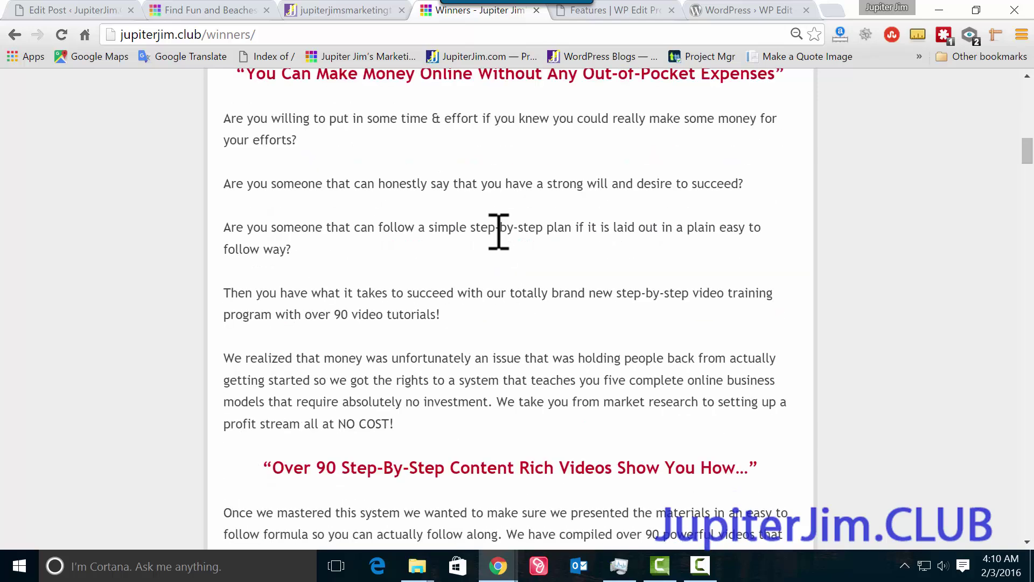
{"action": "scroll", "coordinate": [501, 283], "scroll_direction": "down", "scroll_amount": 6}
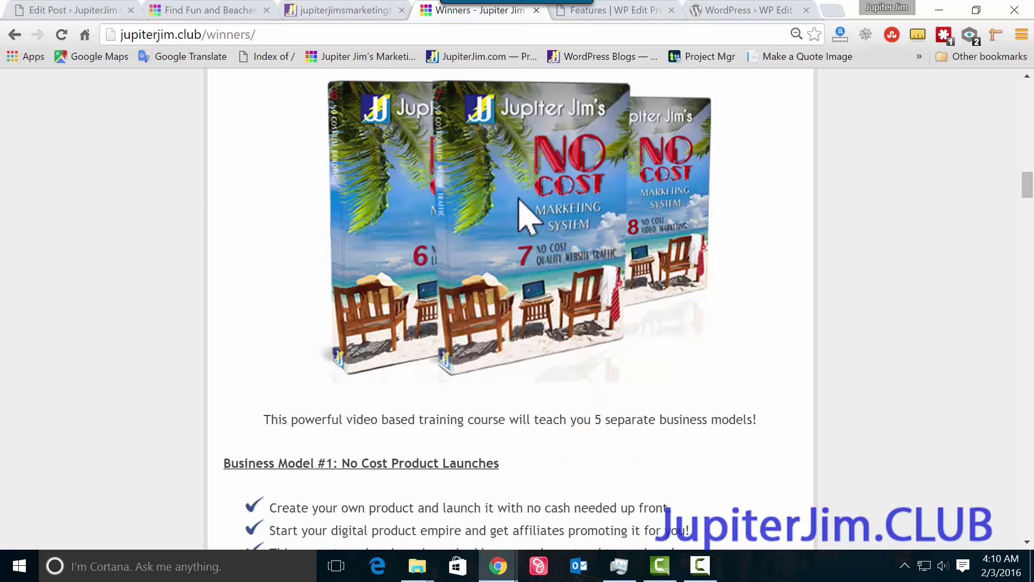
{"action": "scroll", "coordinate": [754, 269], "scroll_direction": "down", "scroll_amount": 1}
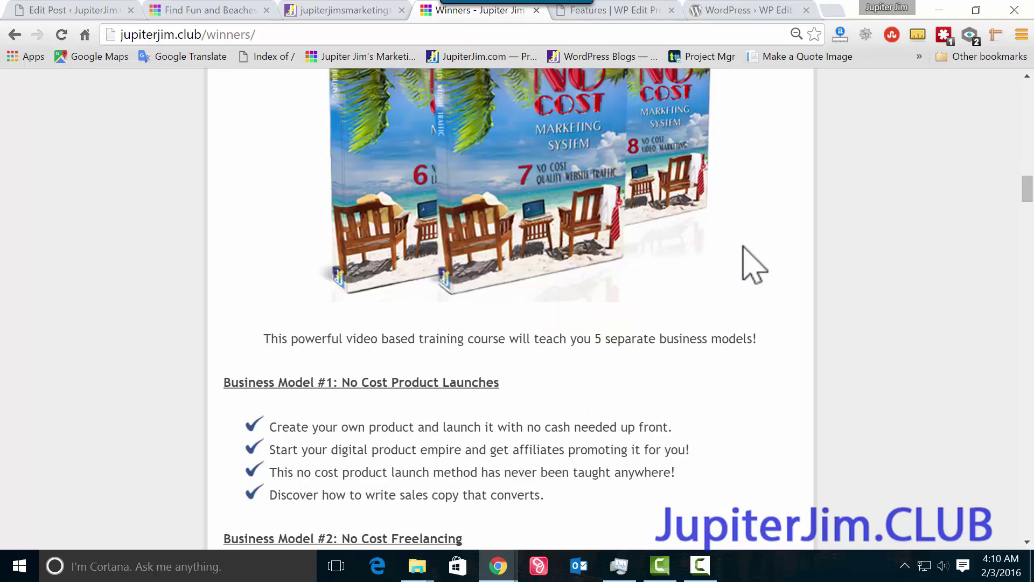
{"action": "scroll", "coordinate": [670, 324], "scroll_direction": "down", "scroll_amount": 1}
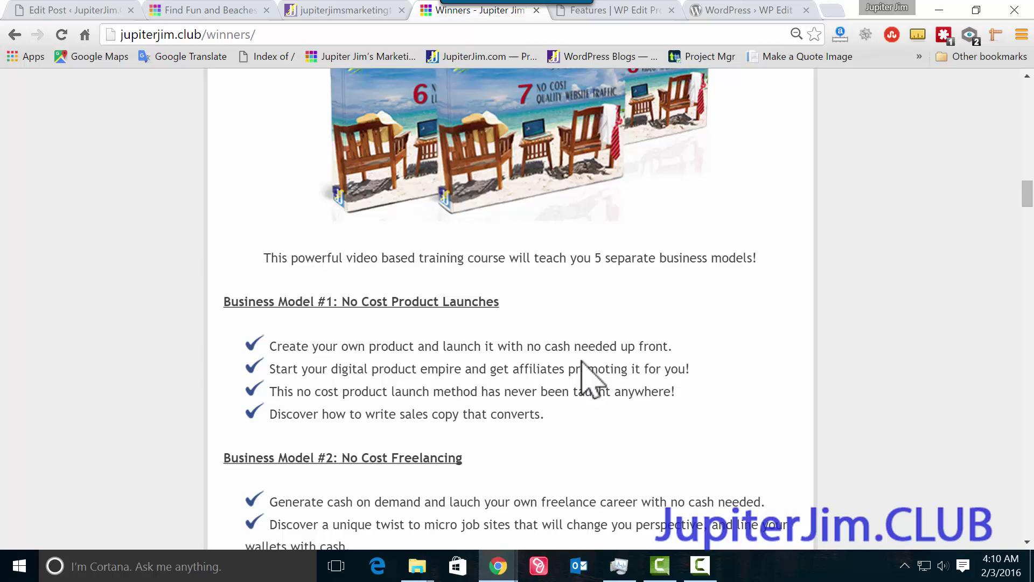
{"action": "scroll", "coordinate": [586, 366], "scroll_direction": "down", "scroll_amount": 1}
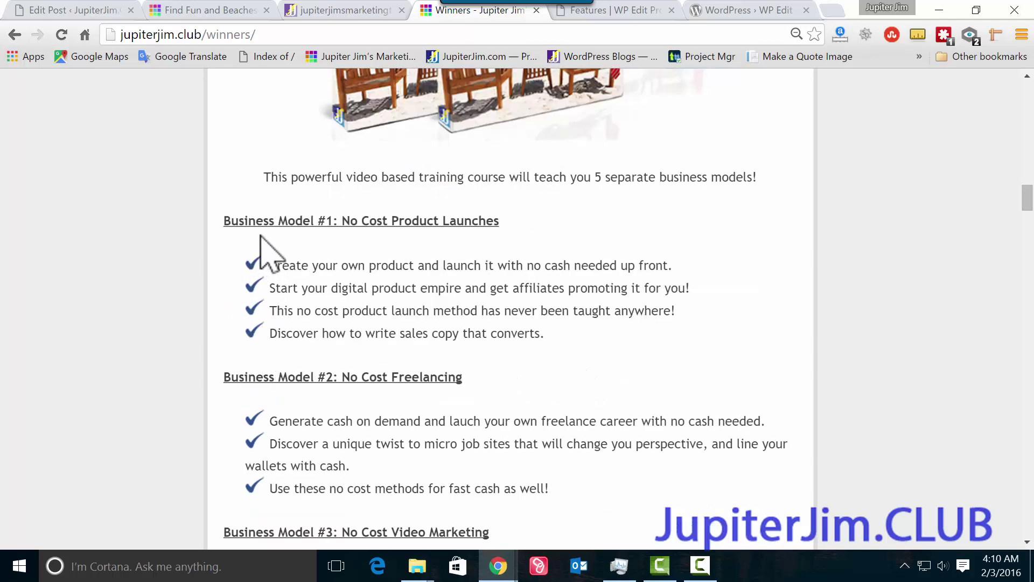
{"action": "left_click_drag", "start_coordinate": [270, 263], "coordinate": [303, 377]}
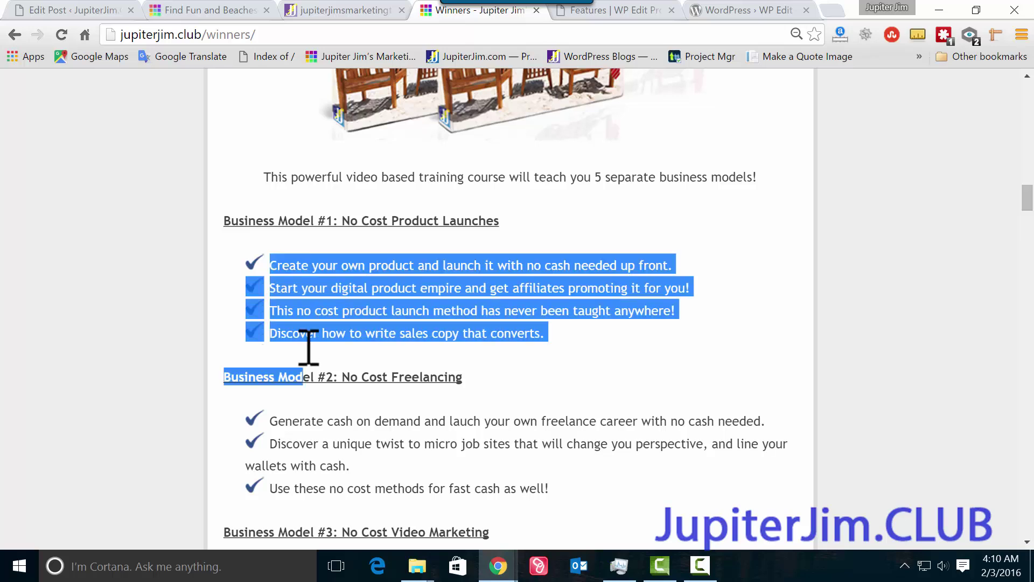
{"action": "scroll", "coordinate": [533, 280], "scroll_direction": "down", "scroll_amount": 1}
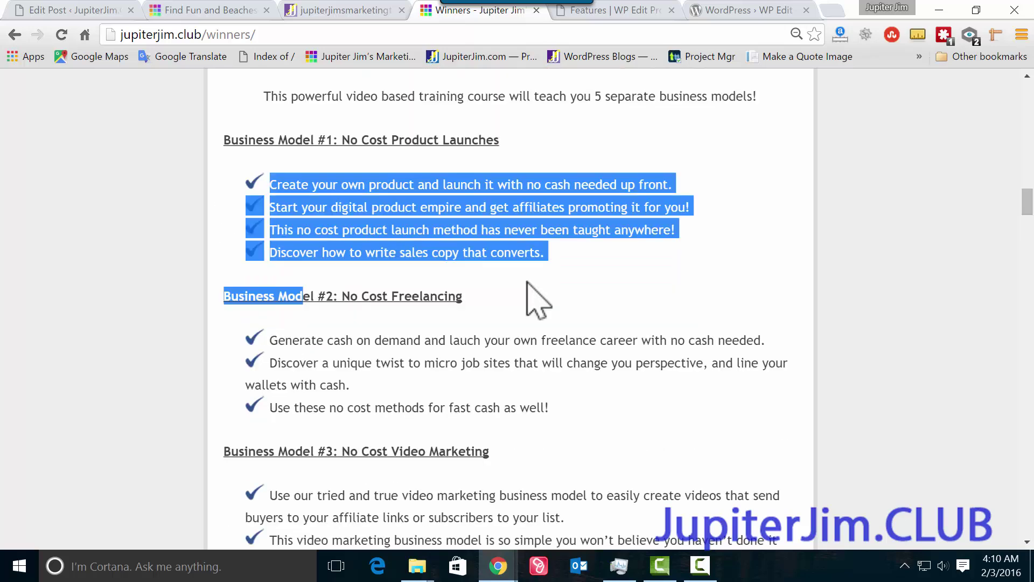
{"action": "left_click", "coordinate": [253, 187]}
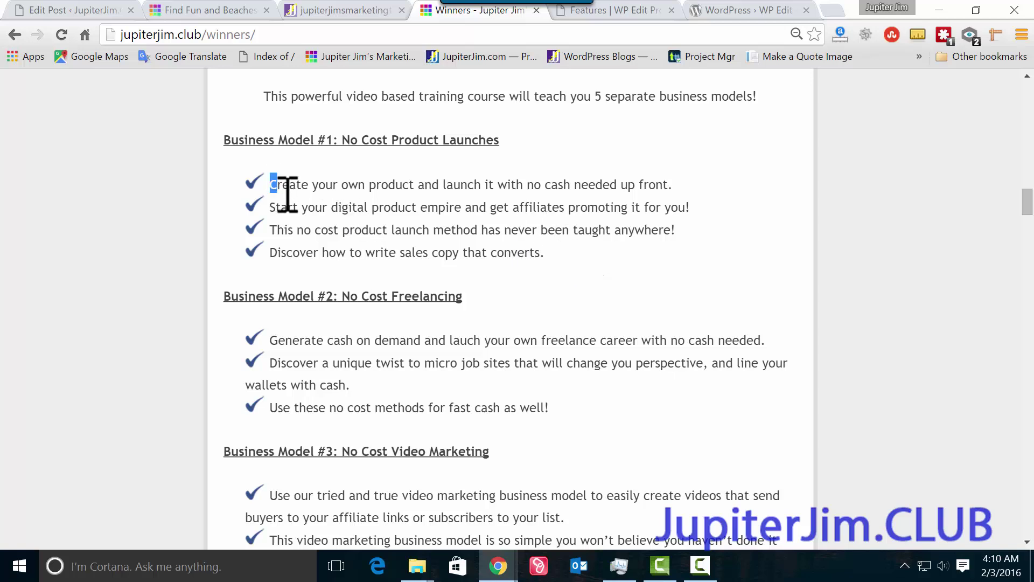
{"action": "left_click_drag", "start_coordinate": [275, 186], "coordinate": [544, 259]}
{"action": "left_click", "coordinate": [544, 259]}
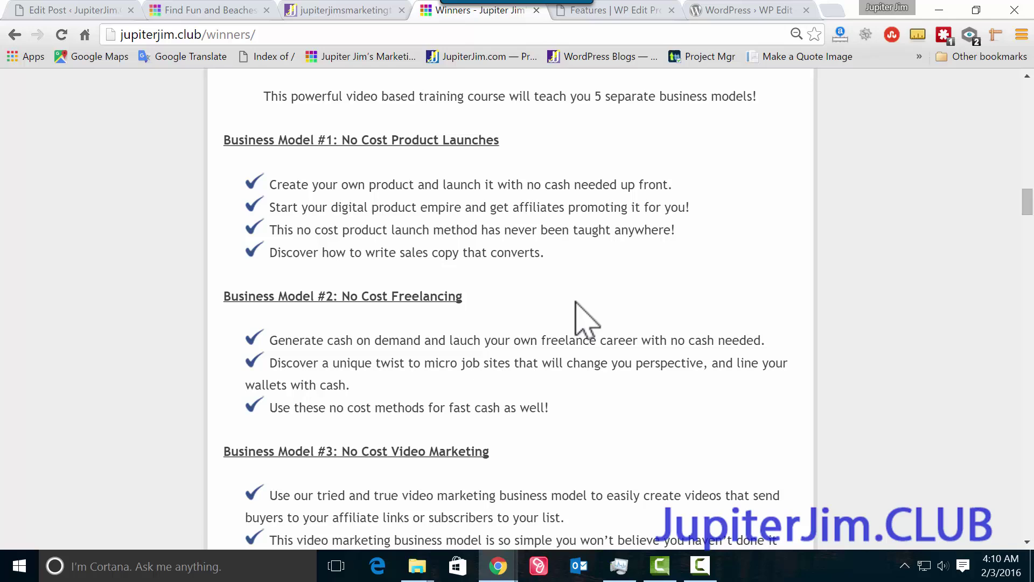
Read down through the Winners landing page, highlighting passages along the way.
{"action": "scroll", "coordinate": [582, 324], "scroll_direction": "down", "scroll_amount": 5}
{"action": "scroll", "coordinate": [592, 301], "scroll_direction": "down", "scroll_amount": 15}
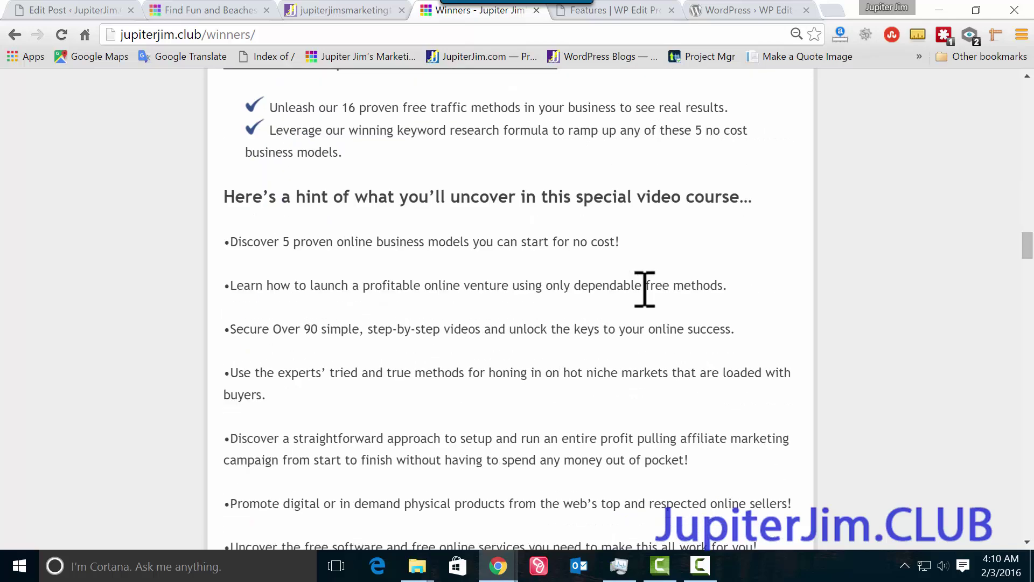
{"action": "scroll", "coordinate": [640, 299], "scroll_direction": "down", "scroll_amount": 8}
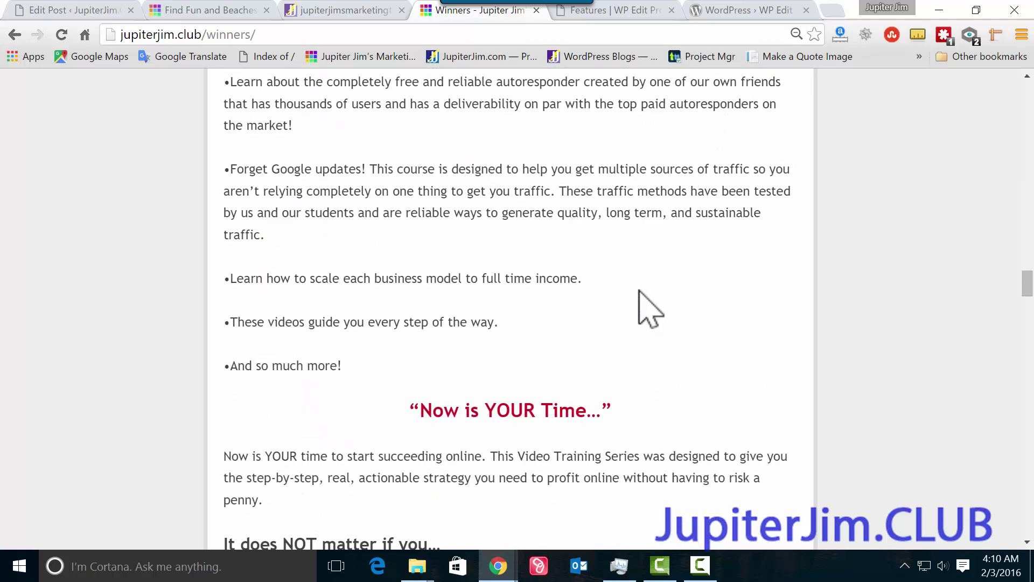
{"action": "left_click_drag", "start_coordinate": [466, 250], "coordinate": [615, 270]}
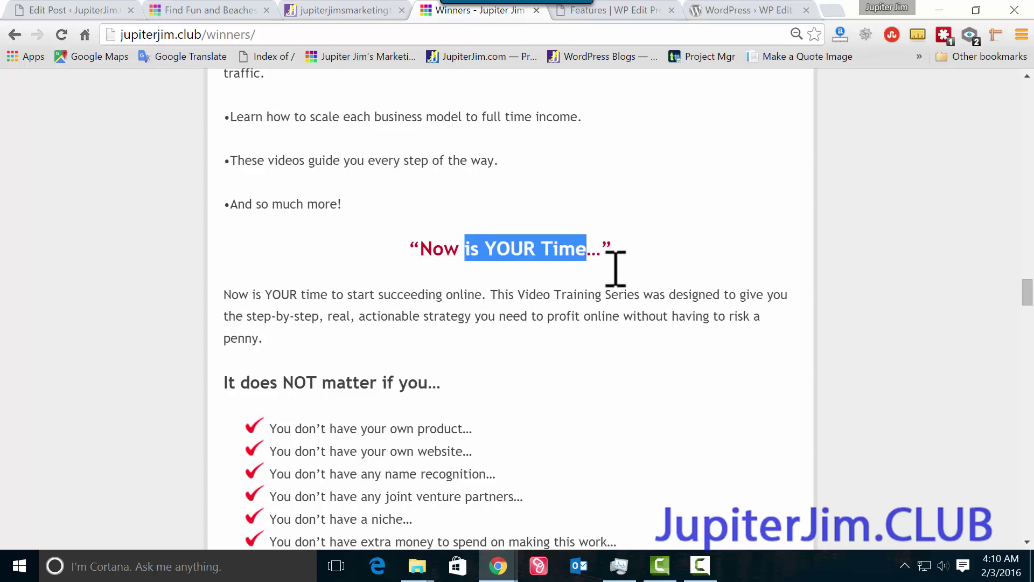
{"action": "scroll", "coordinate": [667, 293], "scroll_direction": "down", "scroll_amount": 3}
{"action": "scroll", "coordinate": [659, 273], "scroll_direction": "down", "scroll_amount": 10}
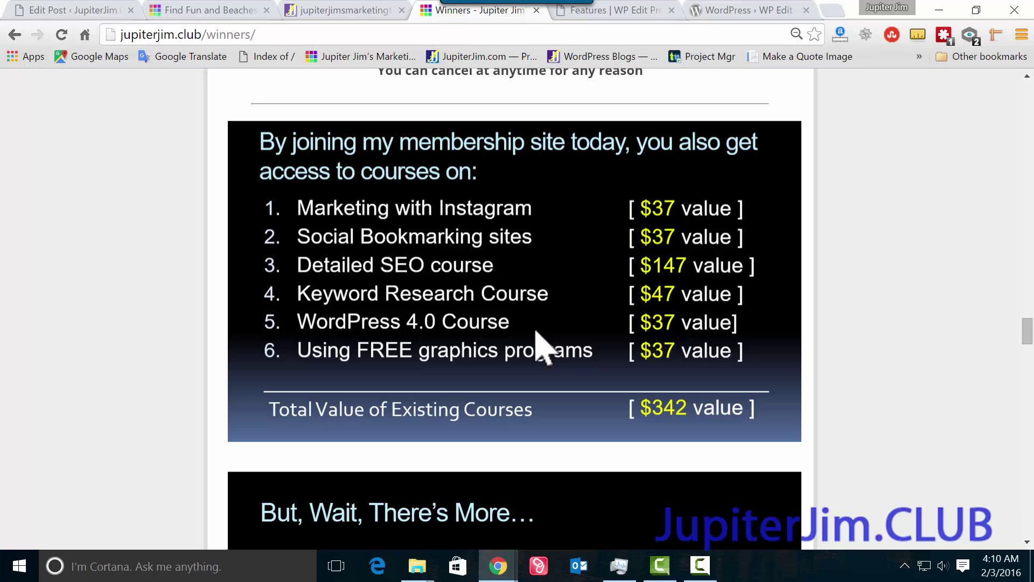
{"action": "scroll", "coordinate": [577, 341], "scroll_direction": "down", "scroll_amount": 8}
{"action": "scroll", "coordinate": [585, 325], "scroll_direction": "down", "scroll_amount": 14}
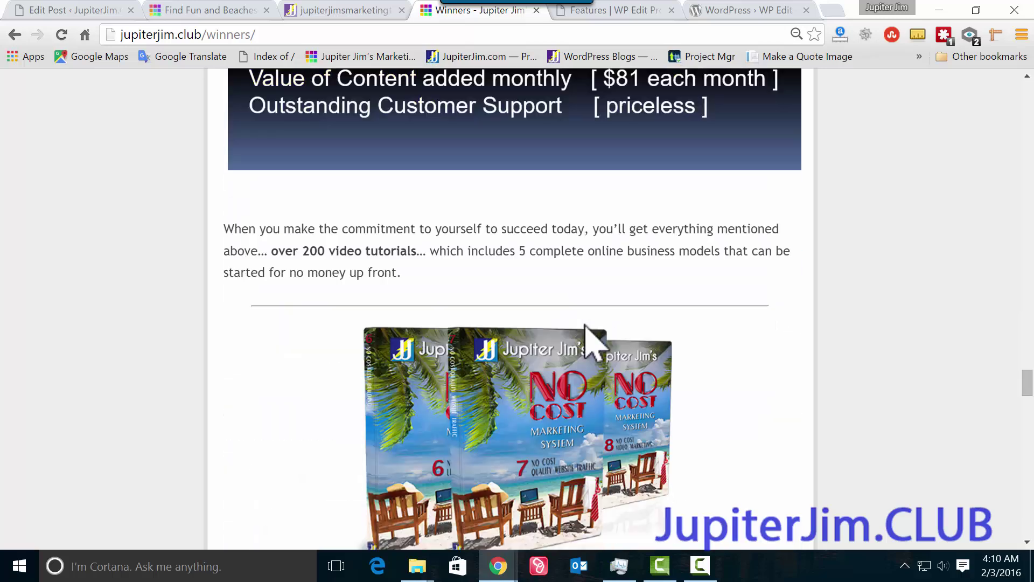
{"action": "scroll", "coordinate": [585, 325], "scroll_direction": "down", "scroll_amount": 6}
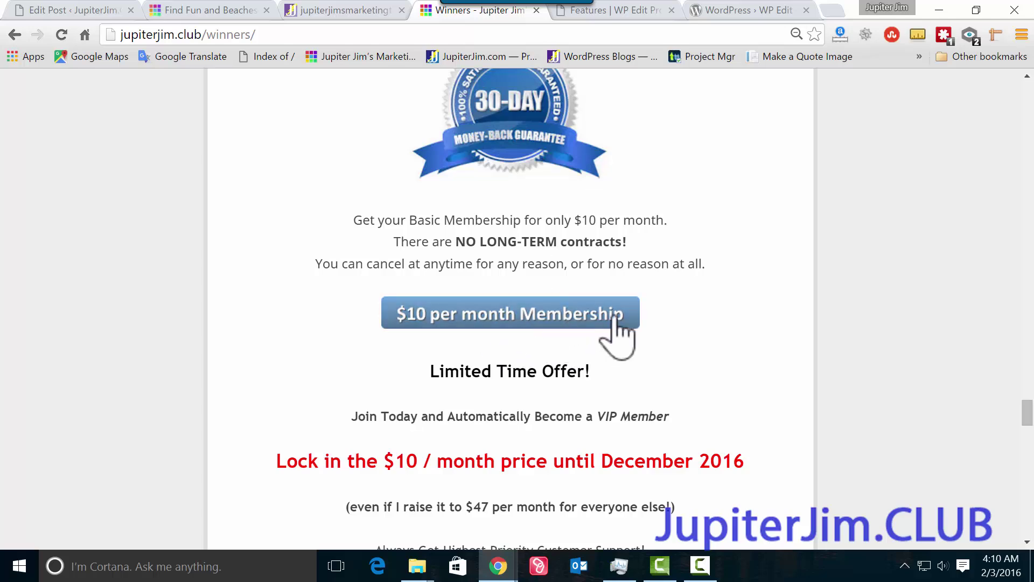
{"action": "scroll", "coordinate": [647, 317], "scroll_direction": "down", "scroll_amount": 3}
{"action": "left_click_drag", "start_coordinate": [454, 291], "coordinate": [519, 362]}
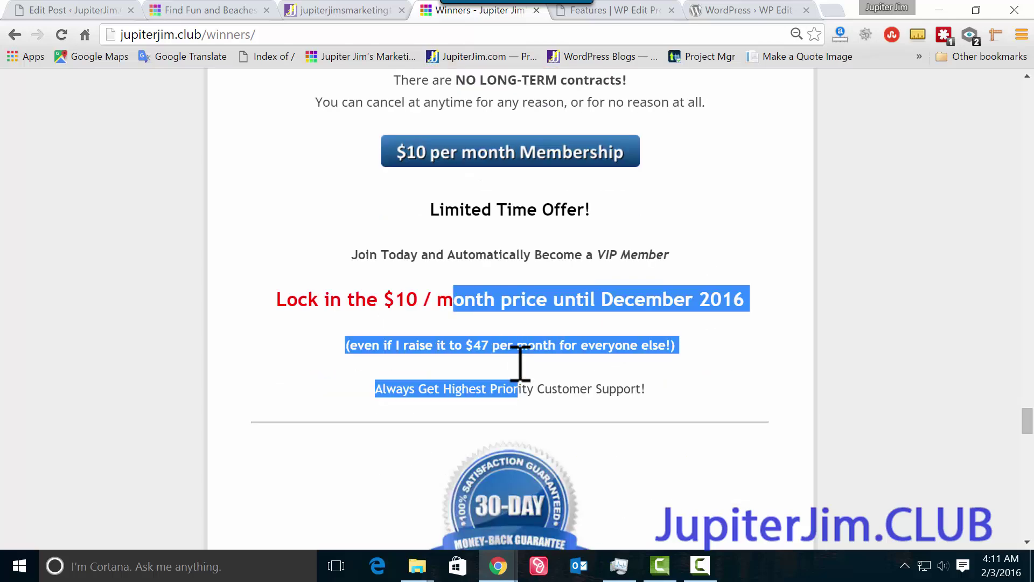
Continue to the $10/month Basic and $147 2-Year membership offers and footer, then back up.
{"action": "scroll", "coordinate": [715, 356], "scroll_direction": "down", "scroll_amount": 6}
{"action": "scroll", "coordinate": [715, 356], "scroll_direction": "down", "scroll_amount": 6}
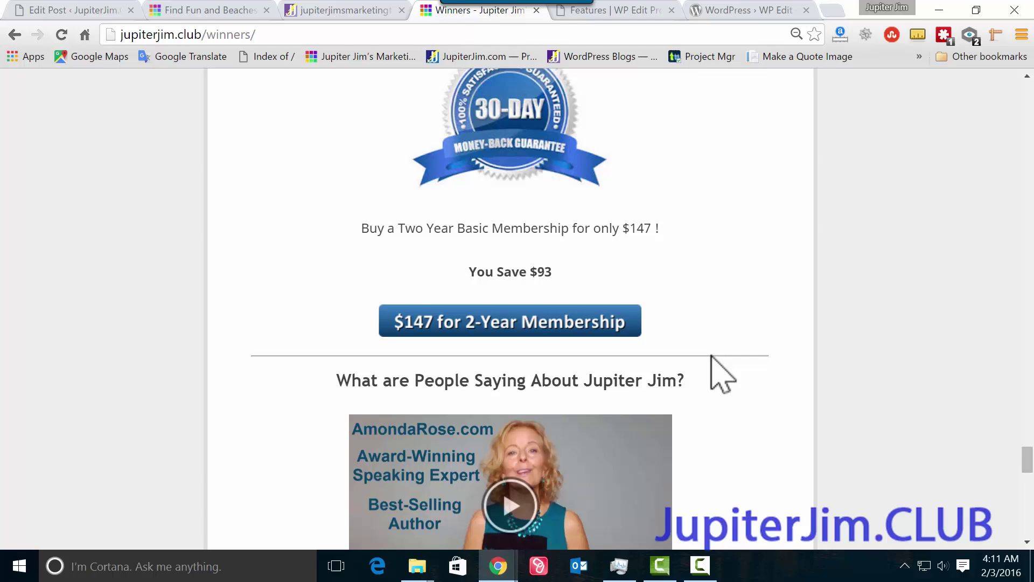
{"action": "scroll", "coordinate": [709, 354], "scroll_direction": "down", "scroll_amount": 9}
{"action": "scroll", "coordinate": [706, 362], "scroll_direction": "down", "scroll_amount": 6}
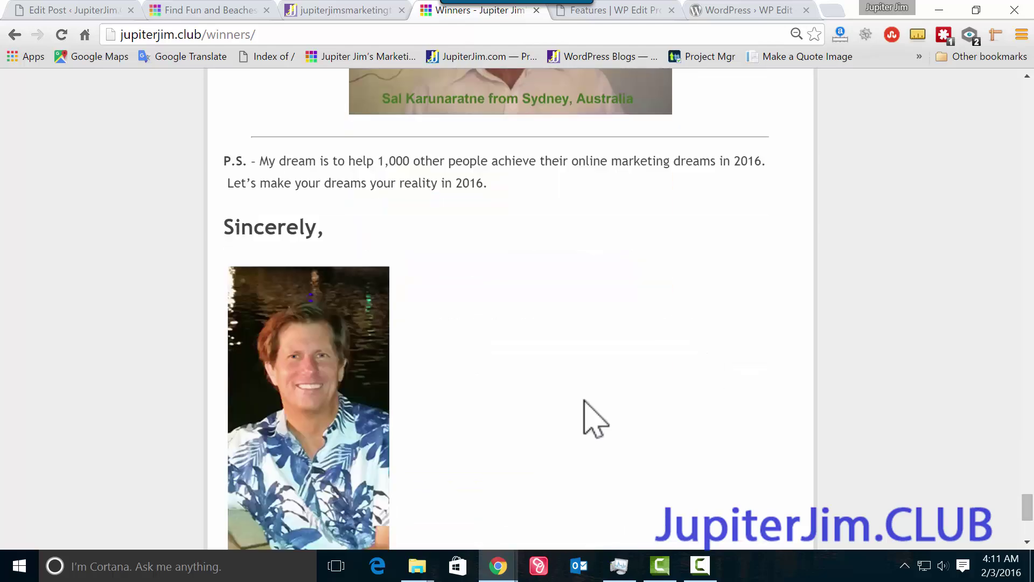
{"action": "scroll", "coordinate": [587, 415], "scroll_direction": "down", "scroll_amount": 4}
{"action": "scroll", "coordinate": [338, 444], "scroll_direction": "down", "scroll_amount": 2}
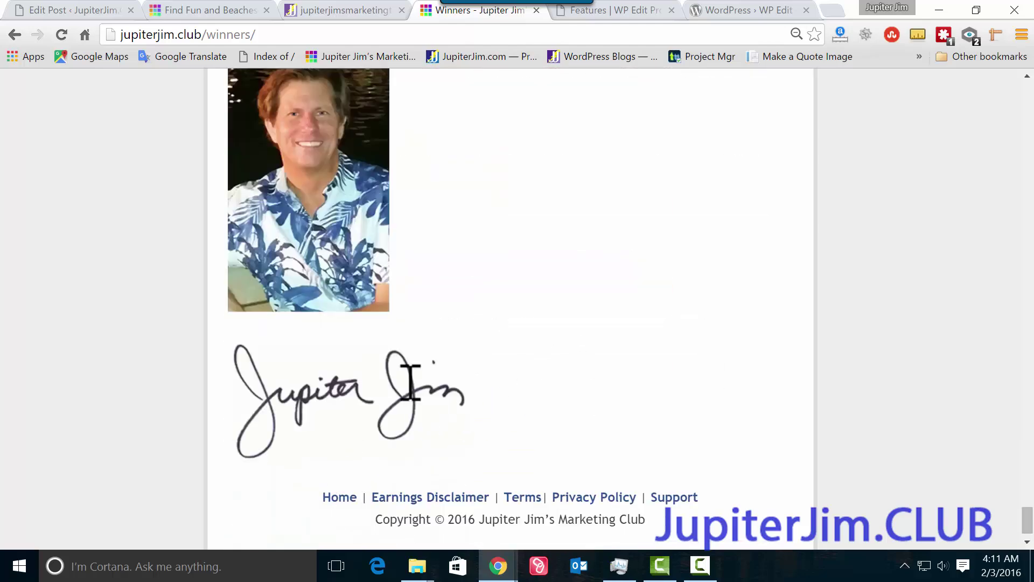
{"action": "left_click_drag", "start_coordinate": [400, 365], "coordinate": [267, 398]}
{"action": "scroll", "coordinate": [558, 388], "scroll_direction": "up", "scroll_amount": 20}
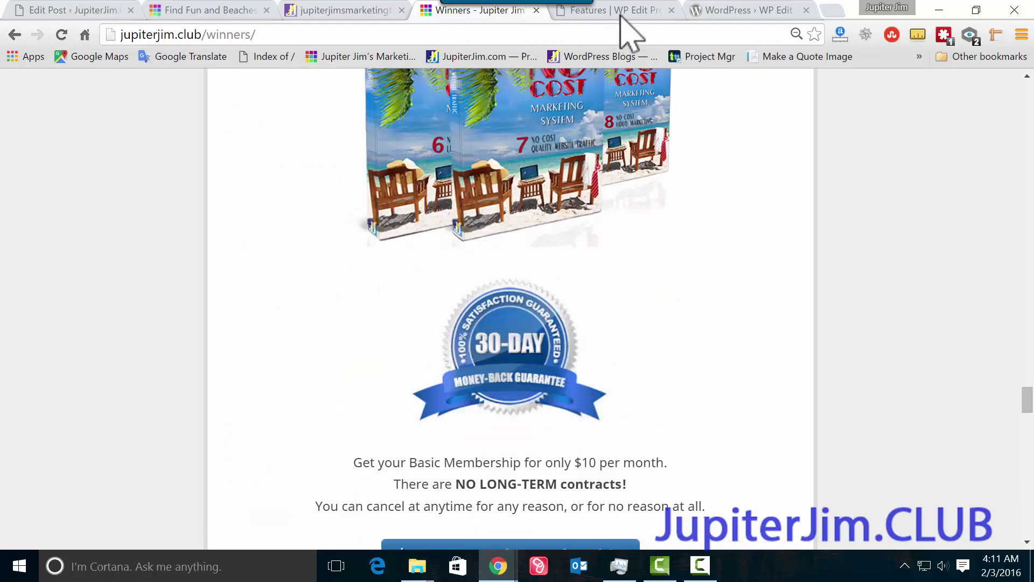
Bring up the WP Edit plugin listing and scroll to its top.
{"action": "left_click", "coordinate": [728, 25]}
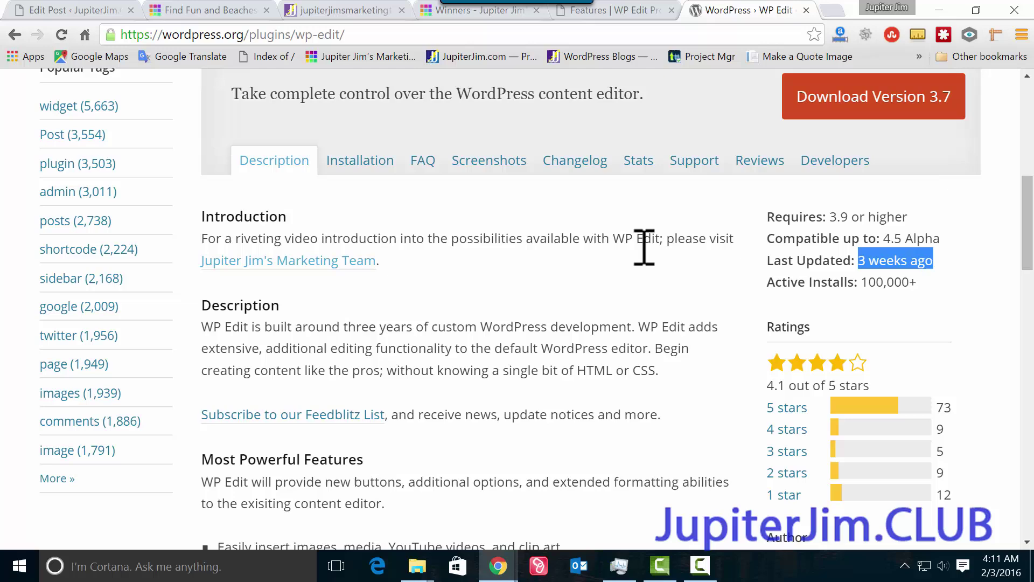
{"action": "scroll", "coordinate": [644, 248], "scroll_direction": "up", "scroll_amount": 7}
{"action": "scroll", "coordinate": [653, 261], "scroll_direction": "up", "scroll_amount": 2}
{"action": "scroll", "coordinate": [527, 369], "scroll_direction": "down", "scroll_amount": 4}
{"action": "scroll", "coordinate": [387, 376], "scroll_direction": "up", "scroll_amount": 2}
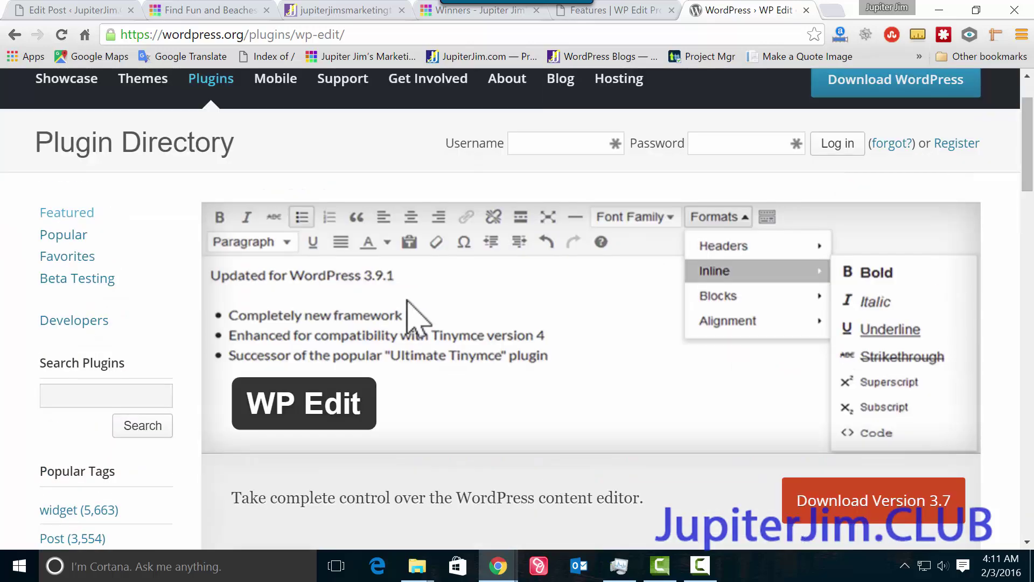
{"action": "scroll", "coordinate": [407, 300], "scroll_direction": "up", "scroll_amount": 2}
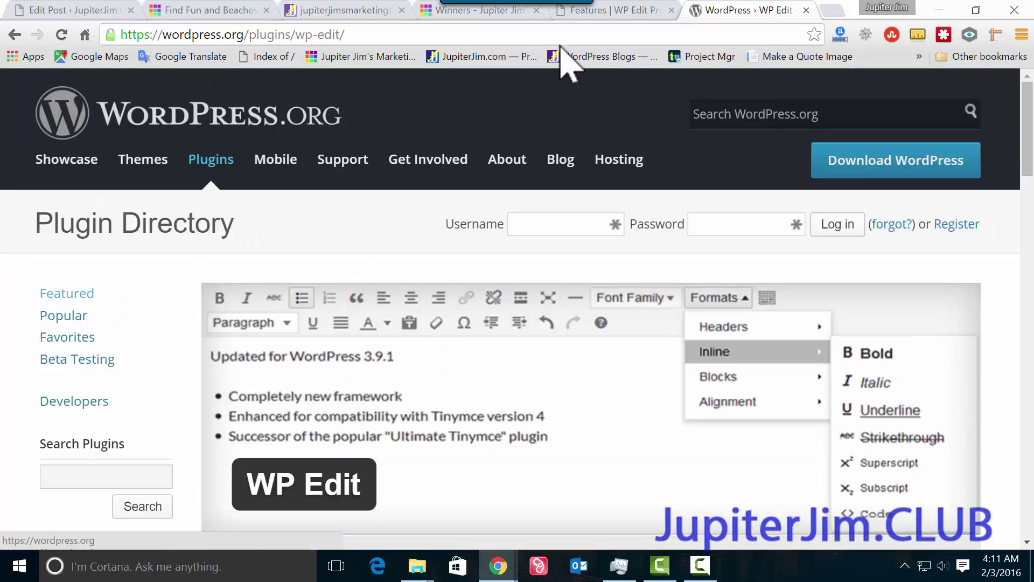
Show the Features | WP Edit Pro page and highlight its web address.
{"action": "left_click", "coordinate": [638, 9]}
{"action": "mouse_move", "coordinate": [644, 89]}
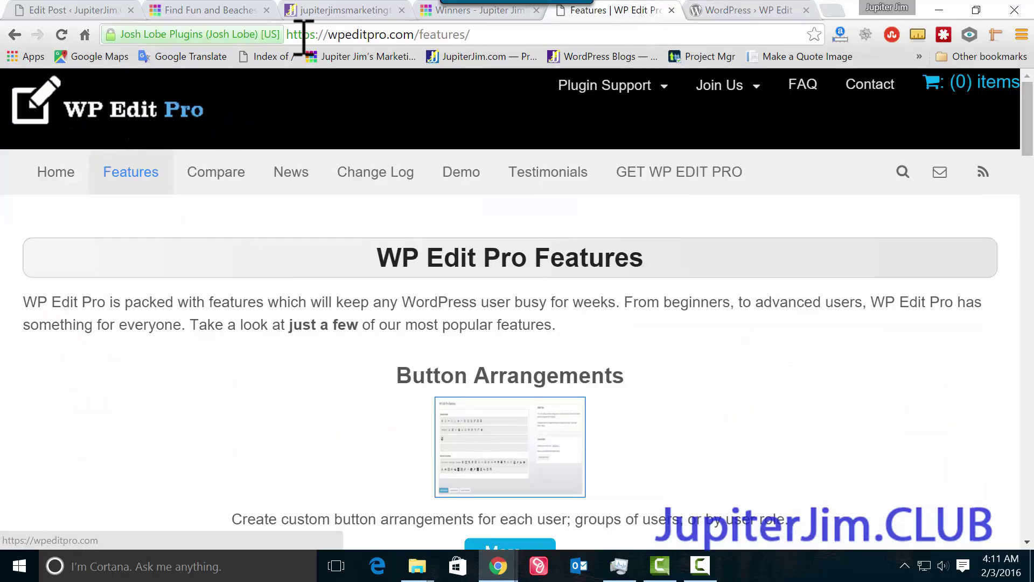
{"action": "left_click_drag", "start_coordinate": [311, 35], "coordinate": [538, 32]}
{"action": "mouse_move", "coordinate": [585, 89]}
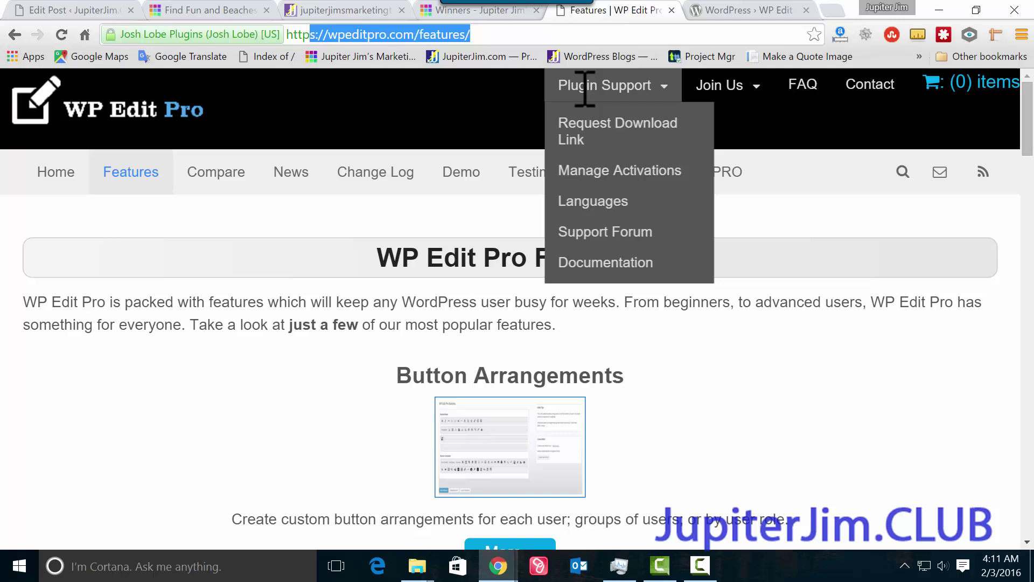
{"action": "left_click", "coordinate": [405, 35]}
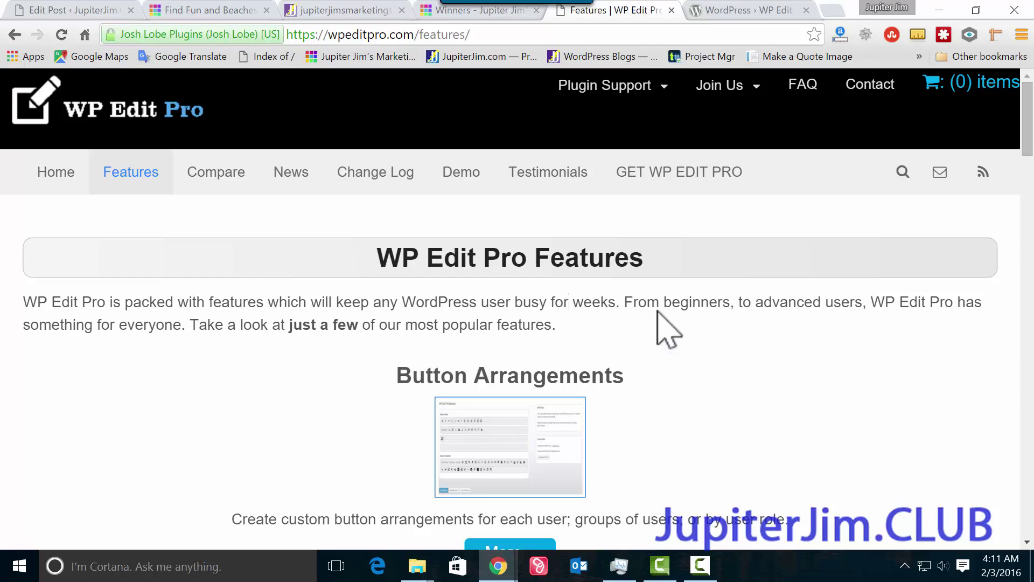
Highlight the Google Webfonts mention, then browse past Snidgets and Image Maps to Editor Stylesheet.
{"action": "scroll", "coordinate": [657, 312], "scroll_direction": "down", "scroll_amount": 2}
{"action": "scroll", "coordinate": [668, 328], "scroll_direction": "down", "scroll_amount": 6}
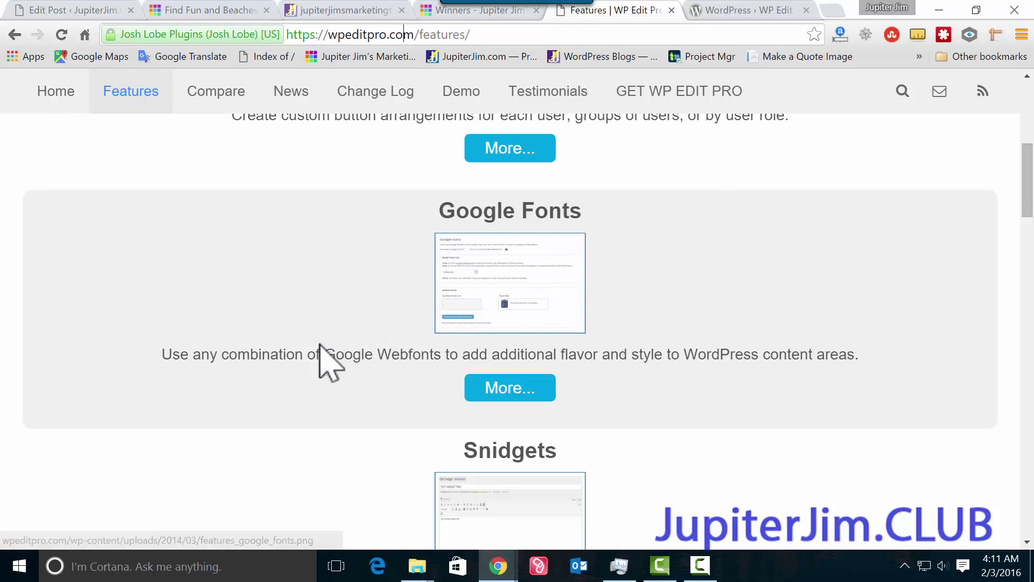
{"action": "left_click_drag", "start_coordinate": [322, 356], "coordinate": [433, 360]}
{"action": "scroll", "coordinate": [754, 340], "scroll_direction": "down", "scroll_amount": 3}
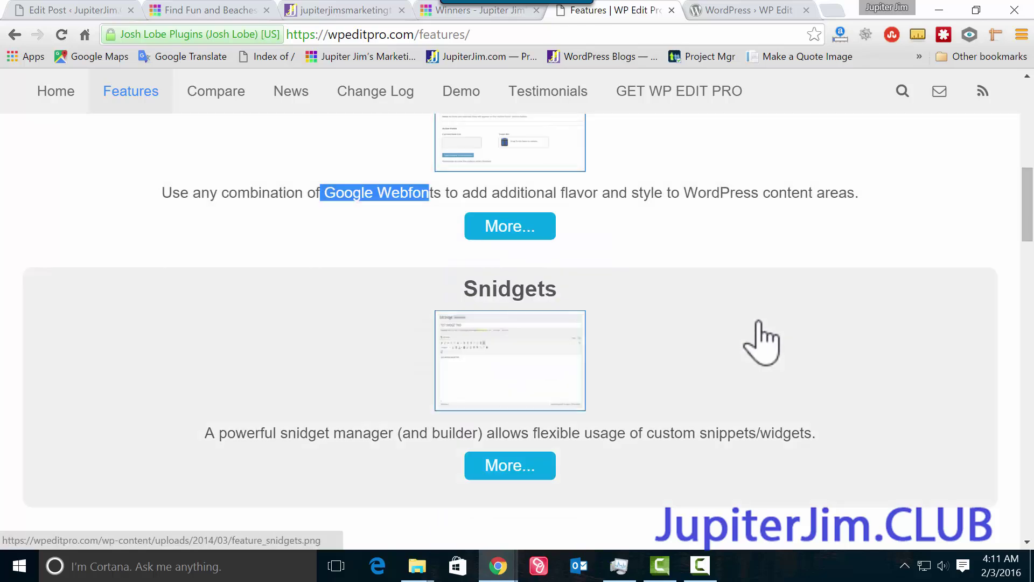
{"action": "scroll", "coordinate": [598, 365], "scroll_direction": "down", "scroll_amount": 7}
{"action": "scroll", "coordinate": [584, 355], "scroll_direction": "down", "scroll_amount": 10}
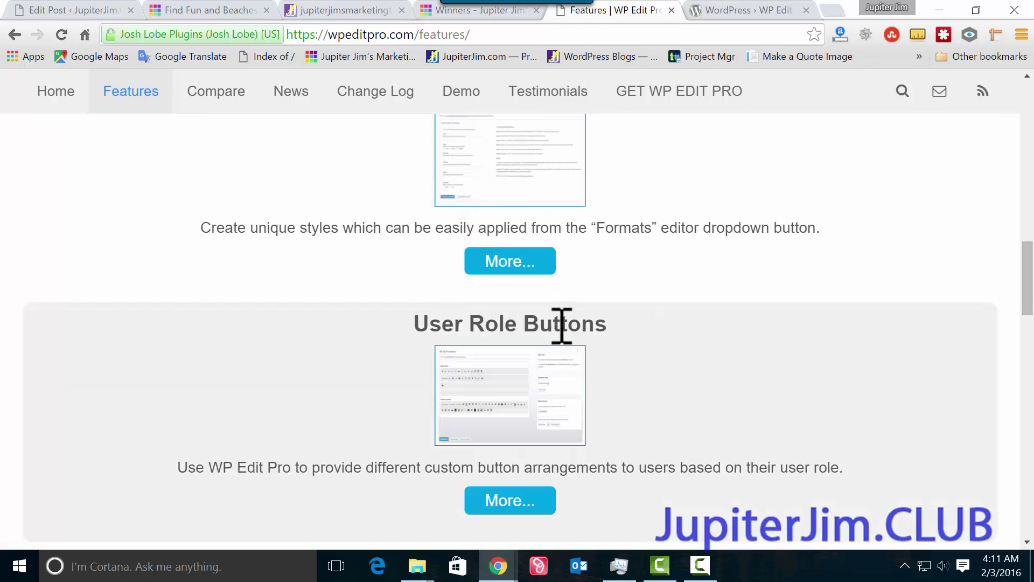
{"action": "scroll", "coordinate": [694, 340], "scroll_direction": "down", "scroll_amount": 8}
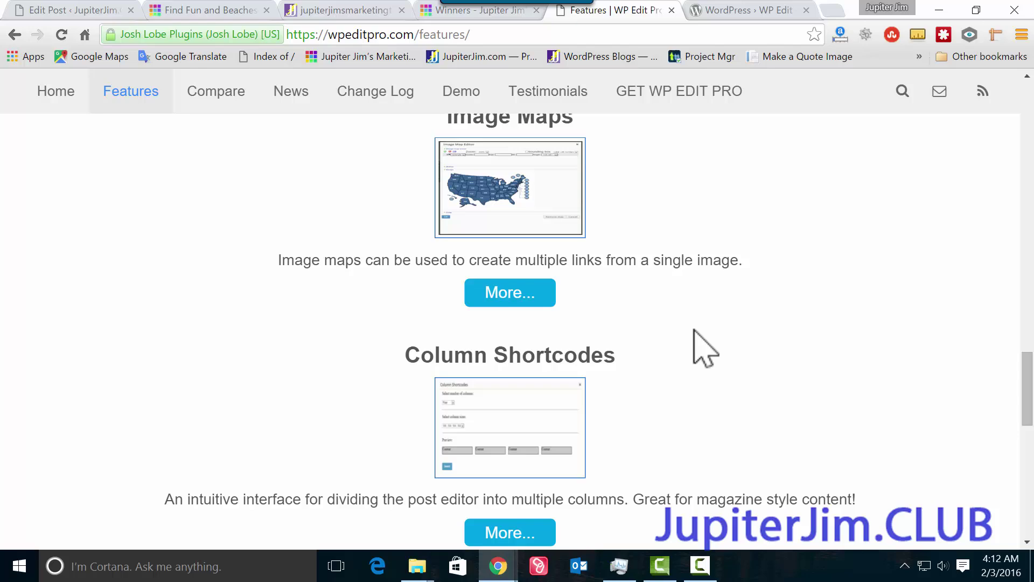
{"action": "scroll", "coordinate": [625, 307], "scroll_direction": "down", "scroll_amount": 5}
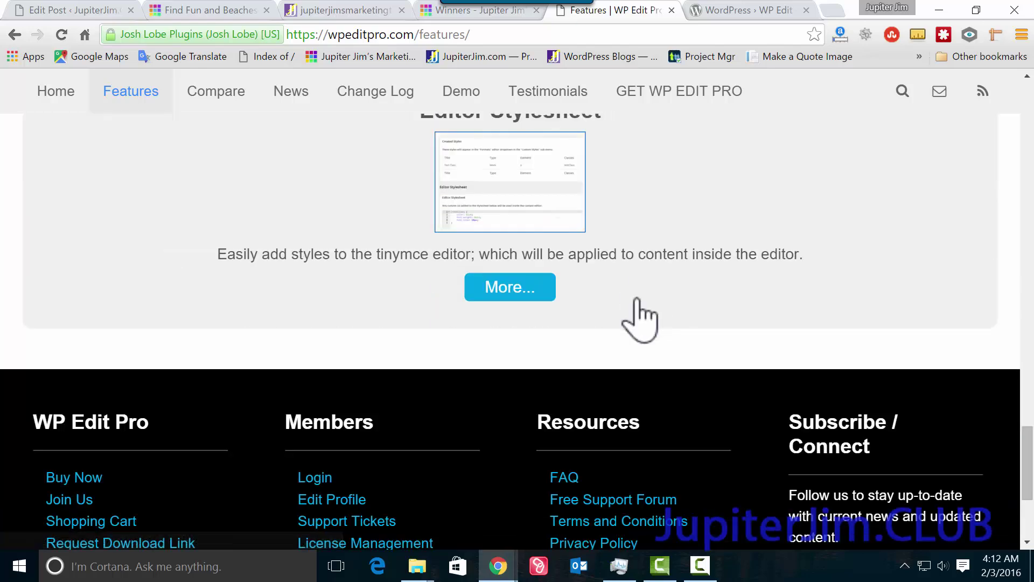